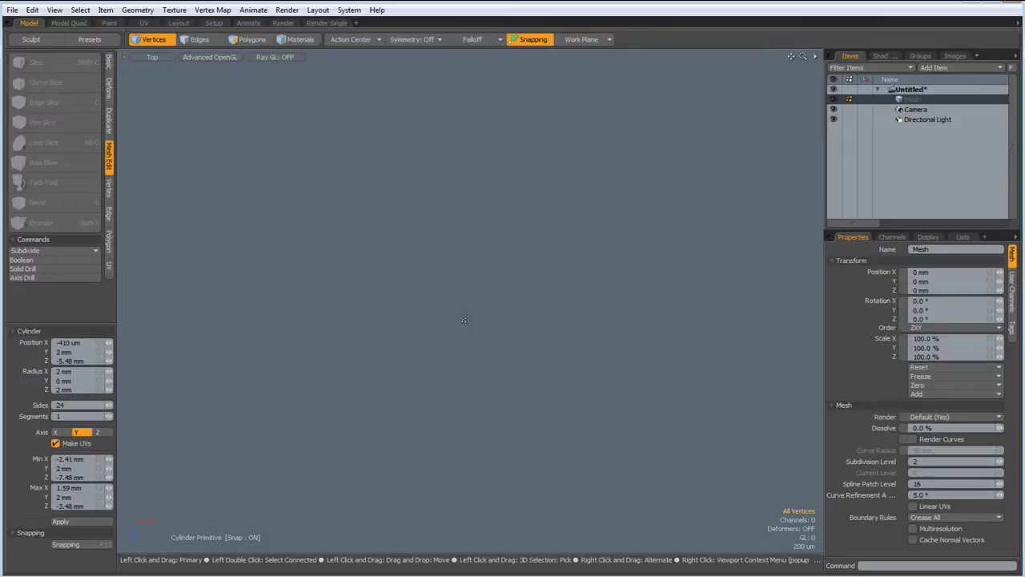
- Draw a flat 16-sided cylinder about 0.92 by 0.70 mm near the origin in the Top view
left_click(109, 62)
left_click(67, 63)
left_click(67, 63)
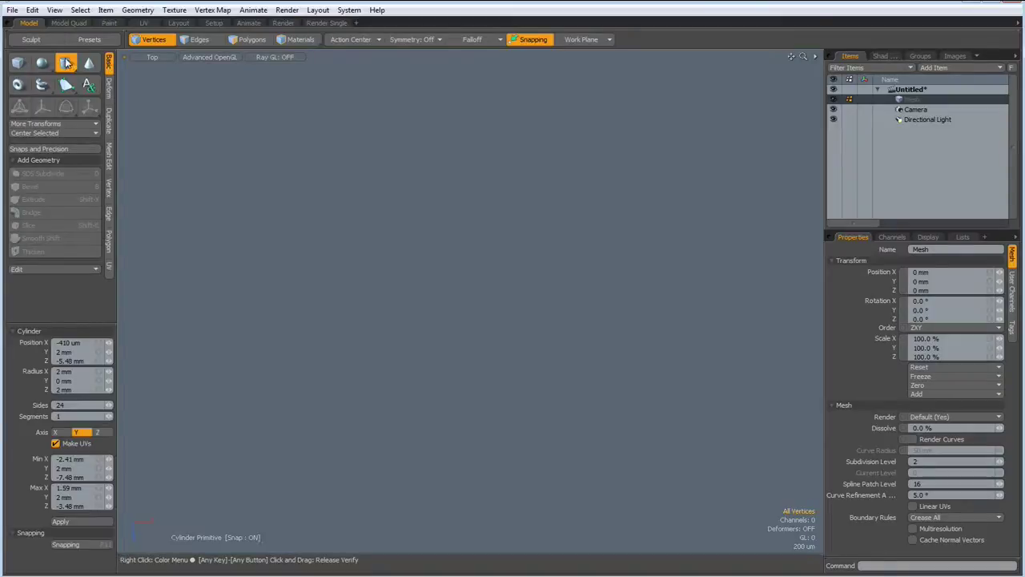
left_click(66, 405)
type("16")
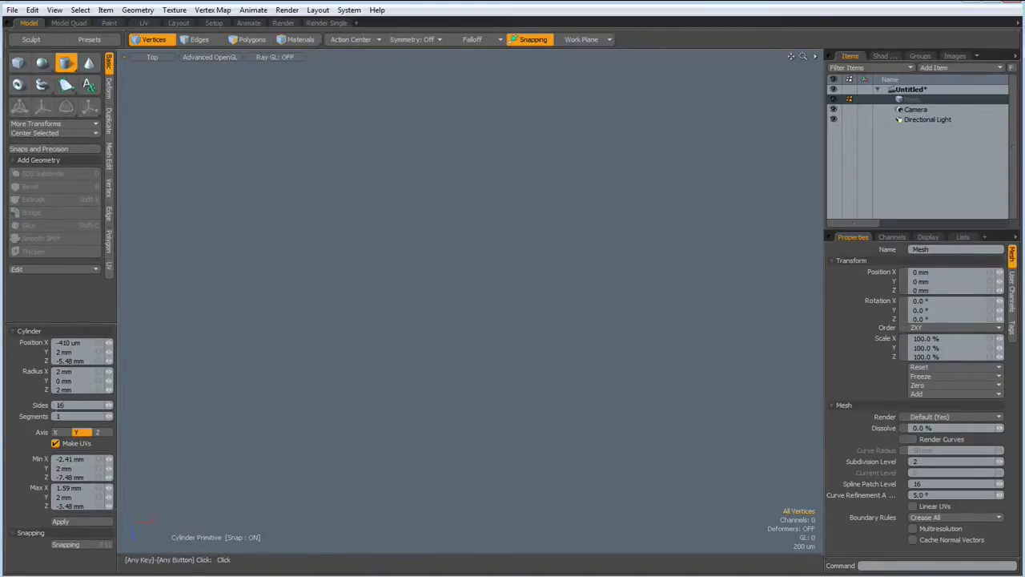
key("Return")
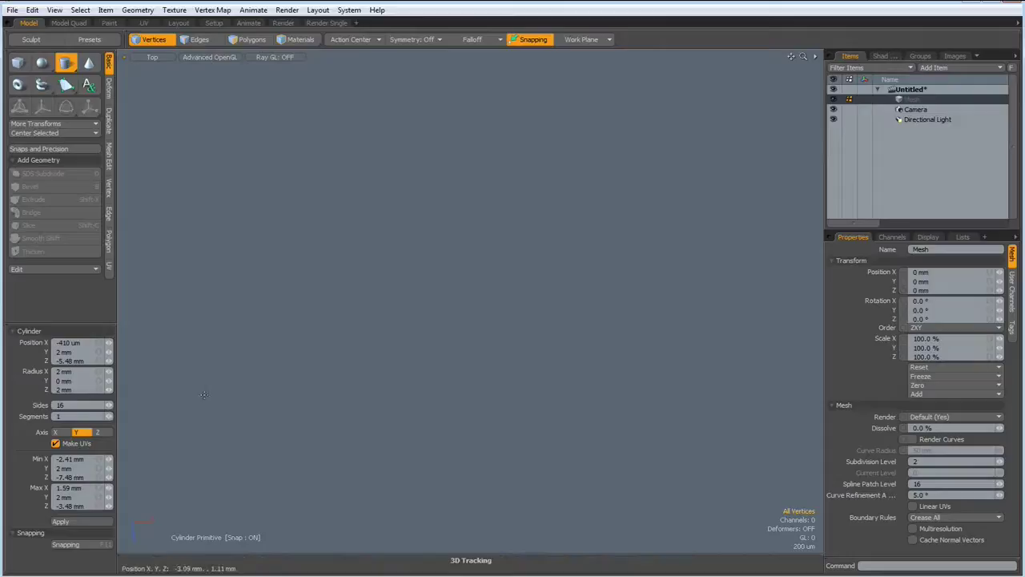
left_click_drag(462, 290, 484, 303)
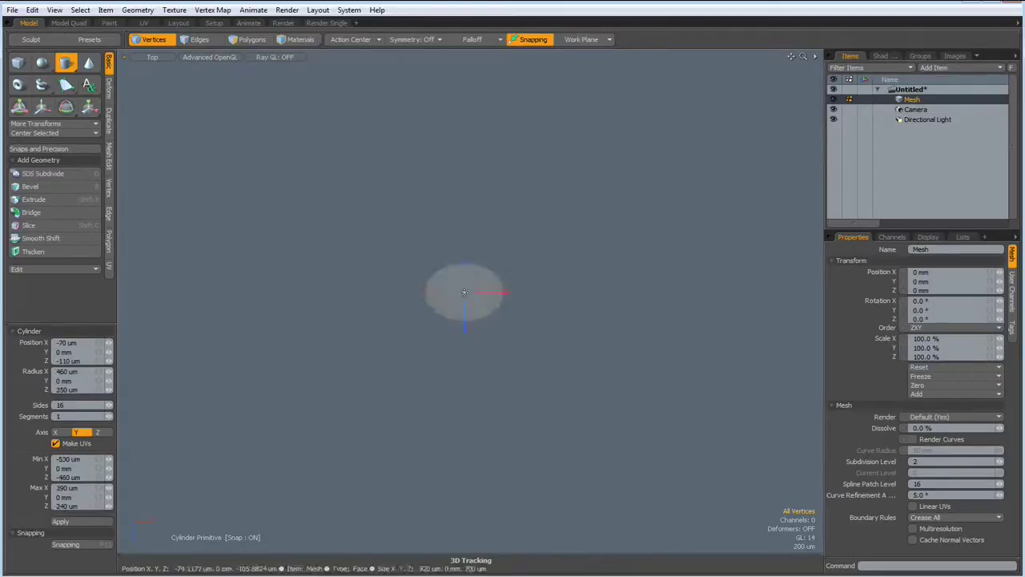
- Set the disc's X and Z radius to 2 mm and center it on all axes
left_click(88, 370)
type("2")
key("Tab")
key("Tab")
type("2")
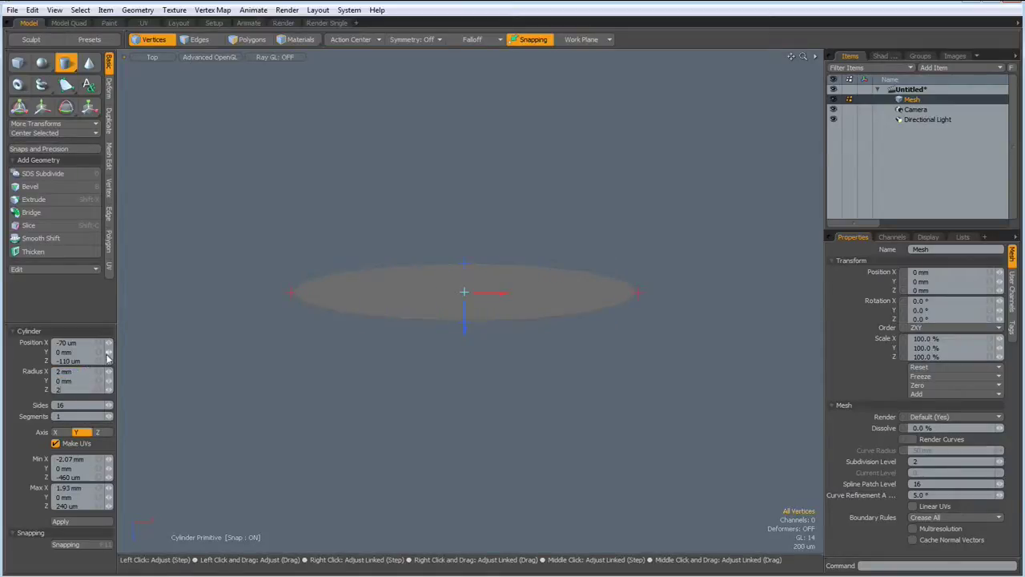
left_click(52, 135)
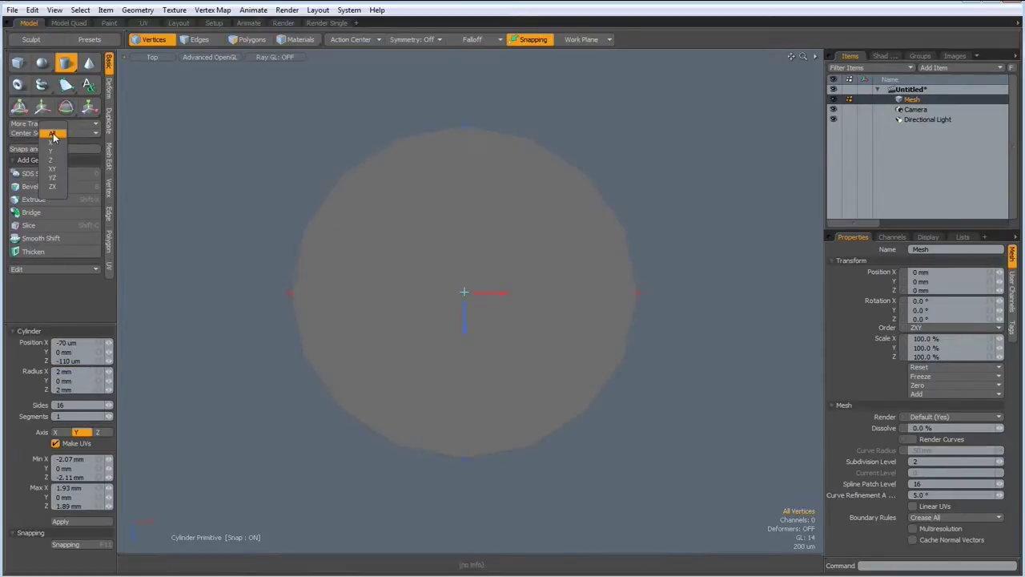
left_click(52, 135)
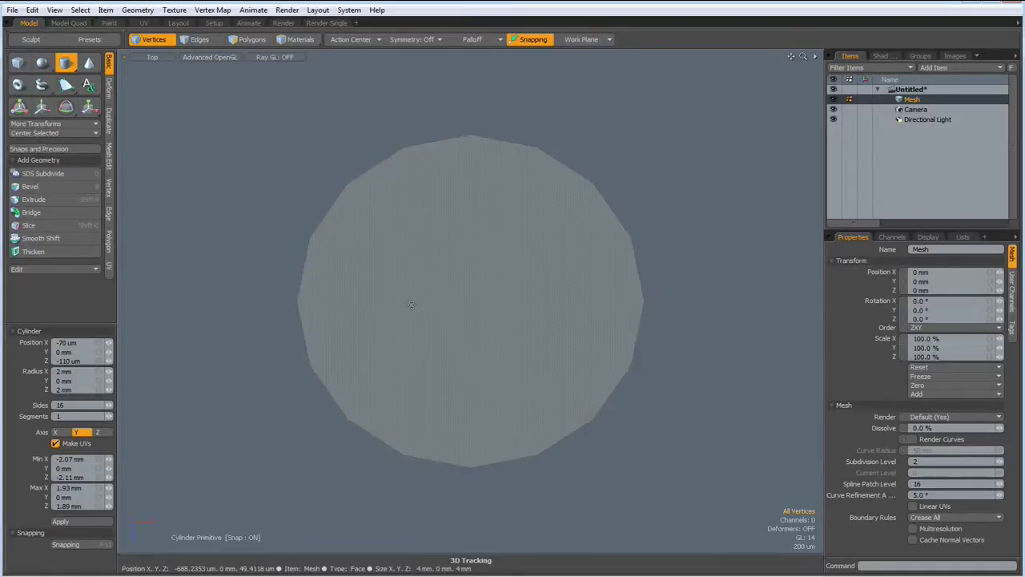
key("space")
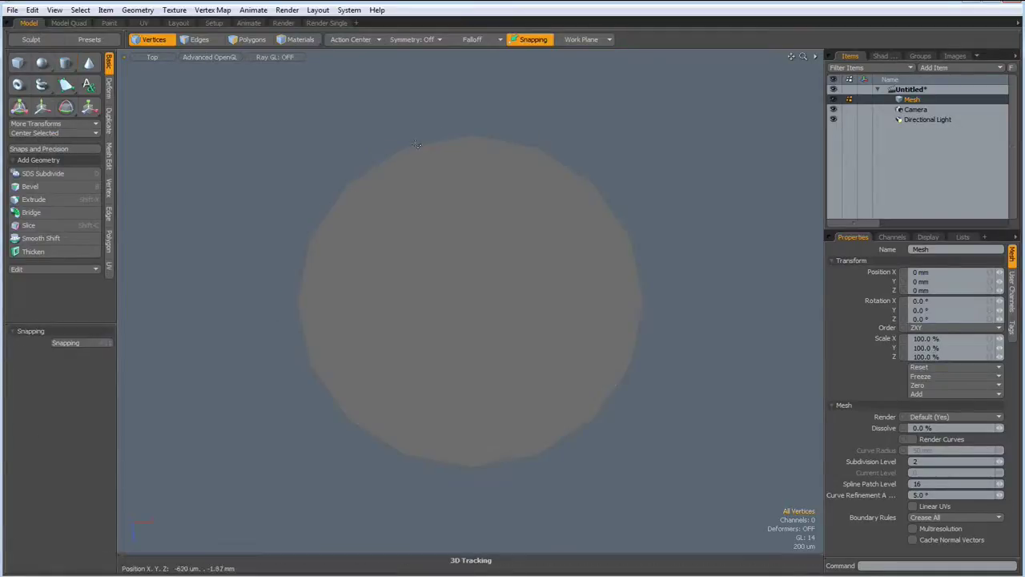
- Select every other rim vertex of the disc and scale them to 72% in X and Z to form an eight-pointed star
left_click(404, 148)
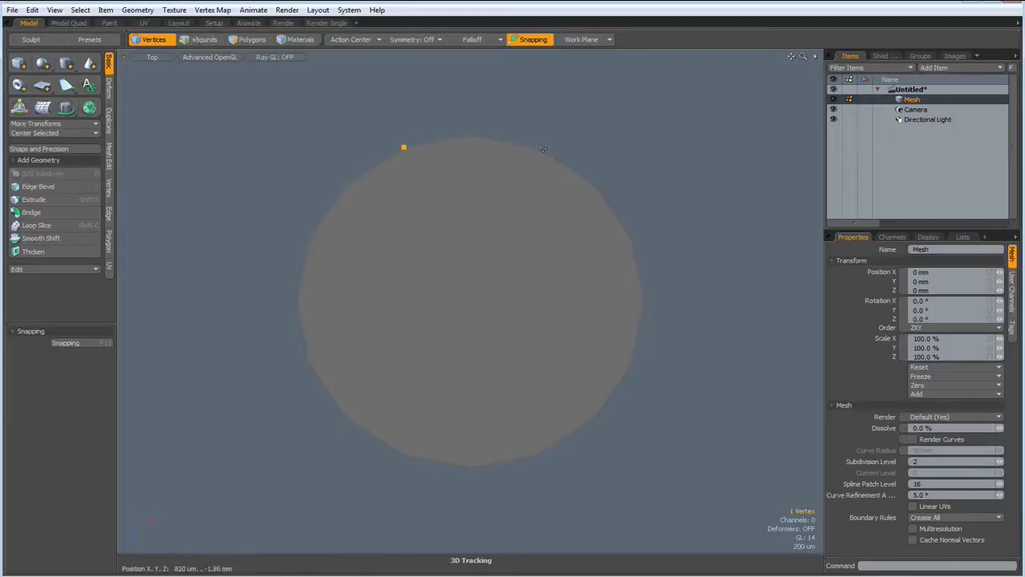
left_click(537, 147, "shift")
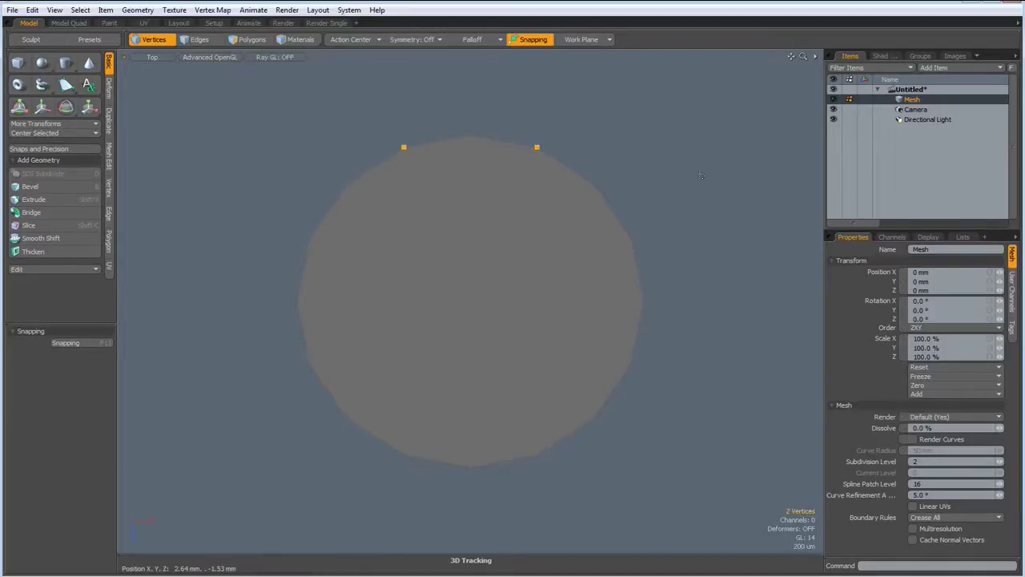
key("Up")
key("Up")
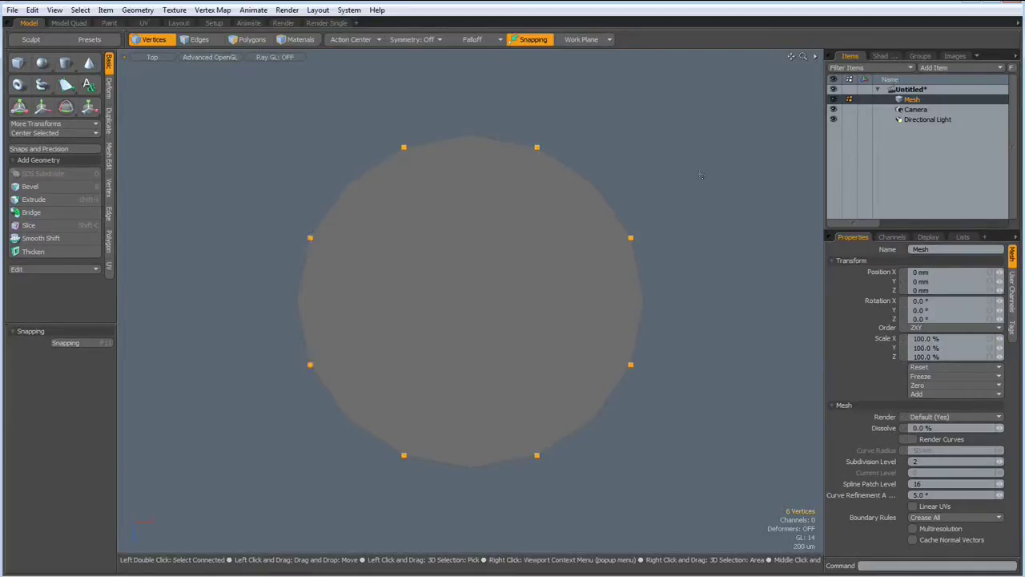
key("r")
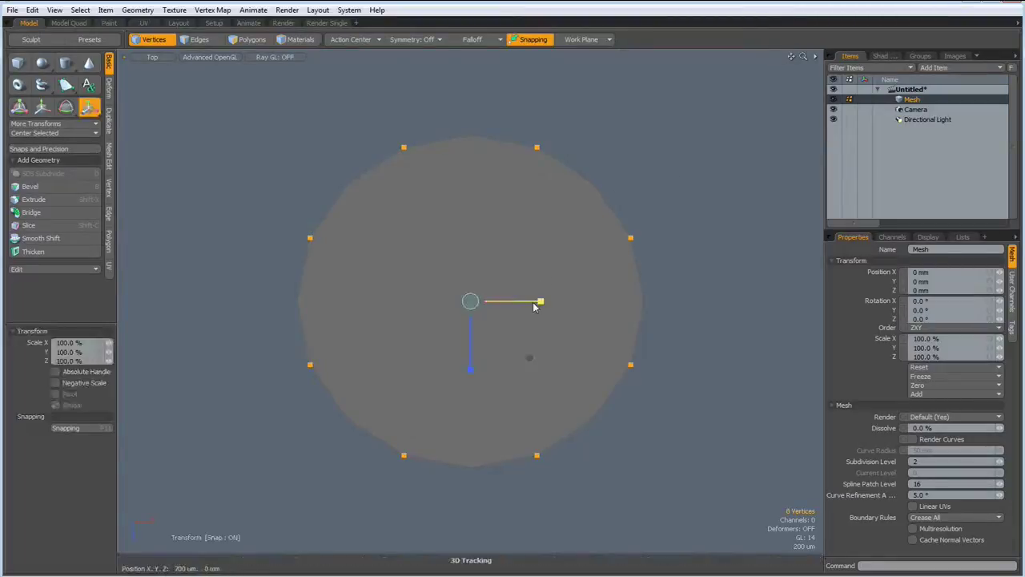
mouse_move(529, 358)
left_mouse_down()
mouse_move(517, 357)
mouse_move(527, 358)
left_mouse_up()
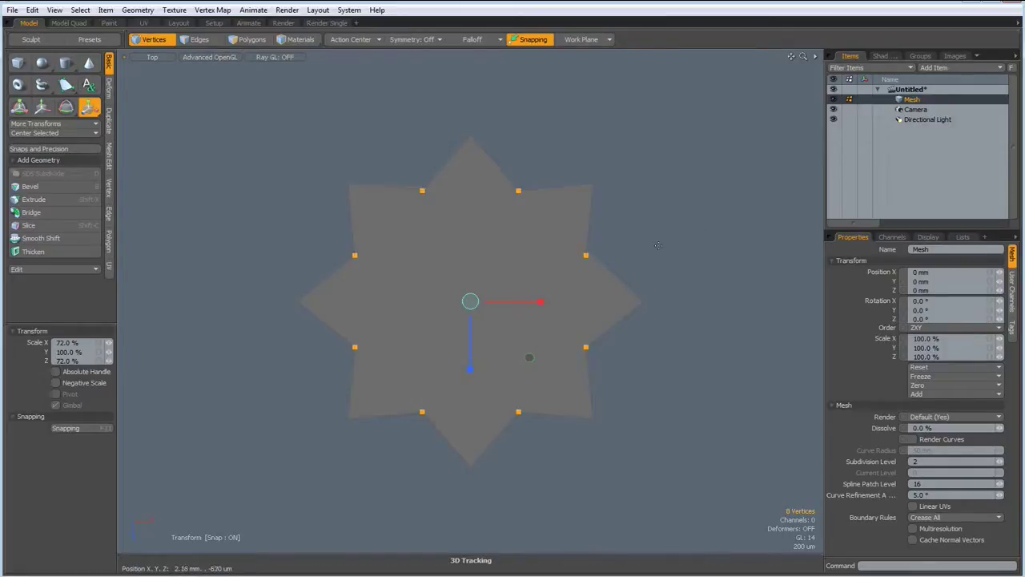
key("space")
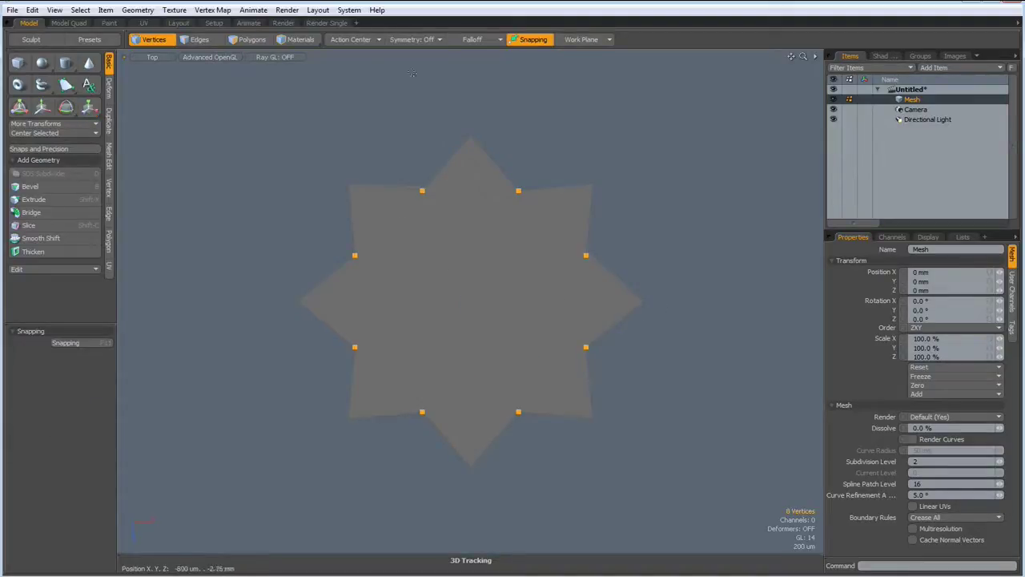
- With symmetry on X, edge-slice the star between its neighbouring inner vertices to cut out a central octagon
left_click(413, 39)
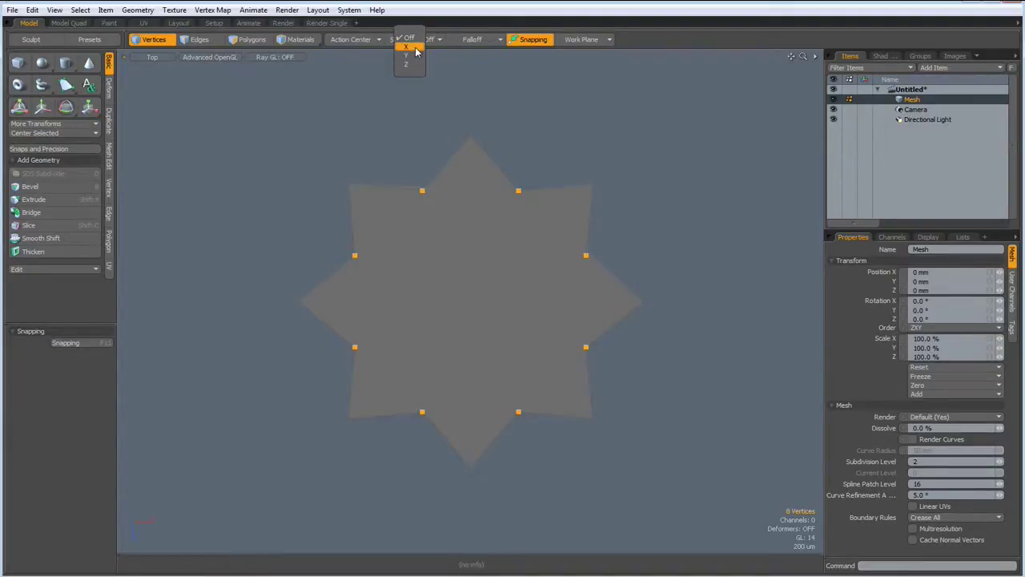
left_click(415, 48)
left_click(386, 139)
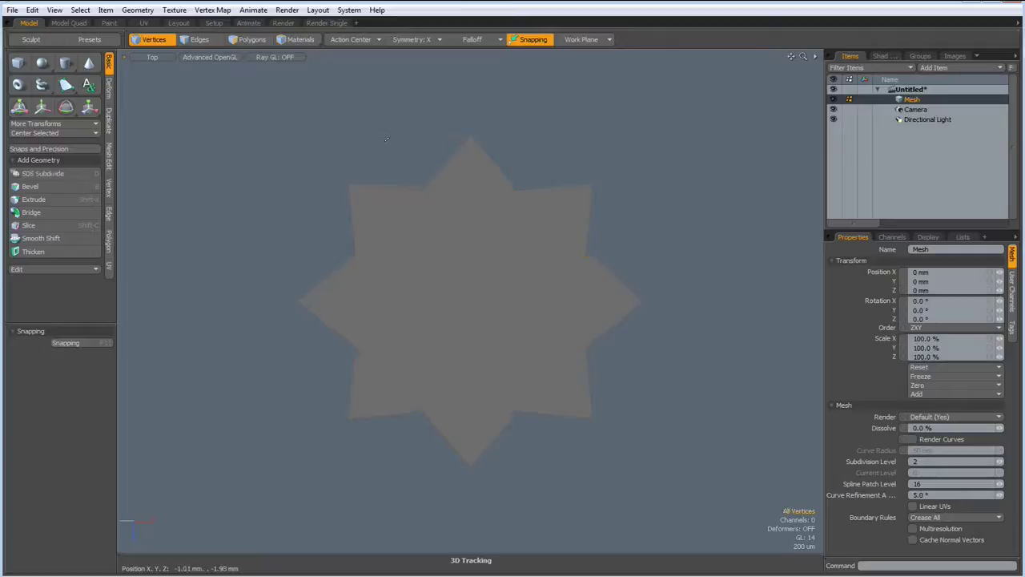
key("alt+c")
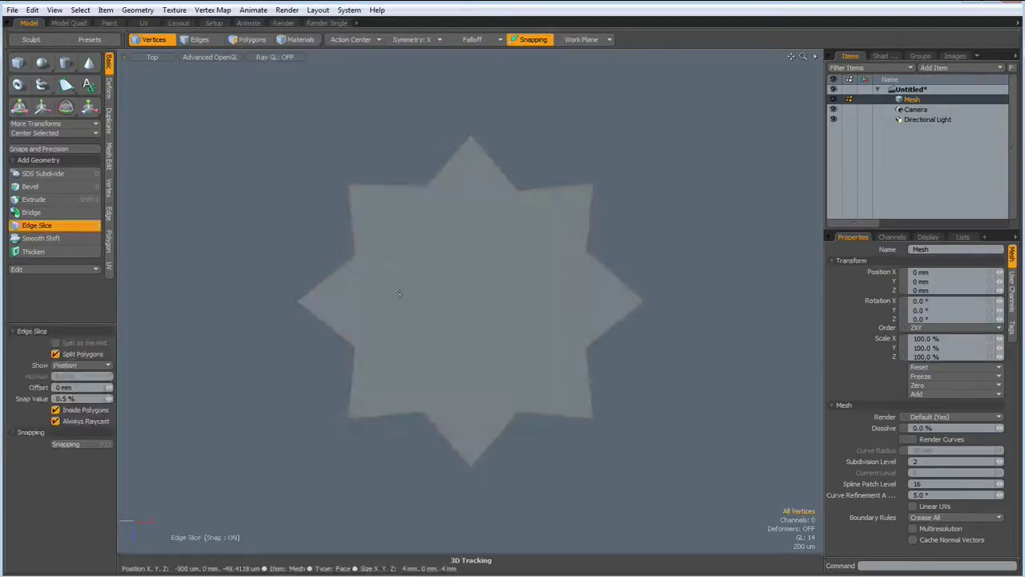
left_click(424, 189)
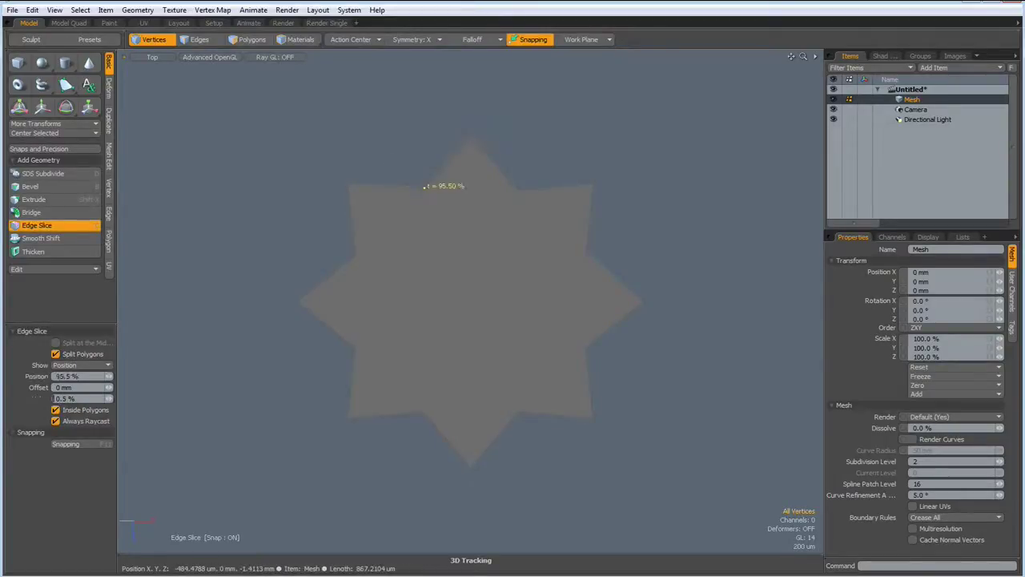
left_click(355, 252)
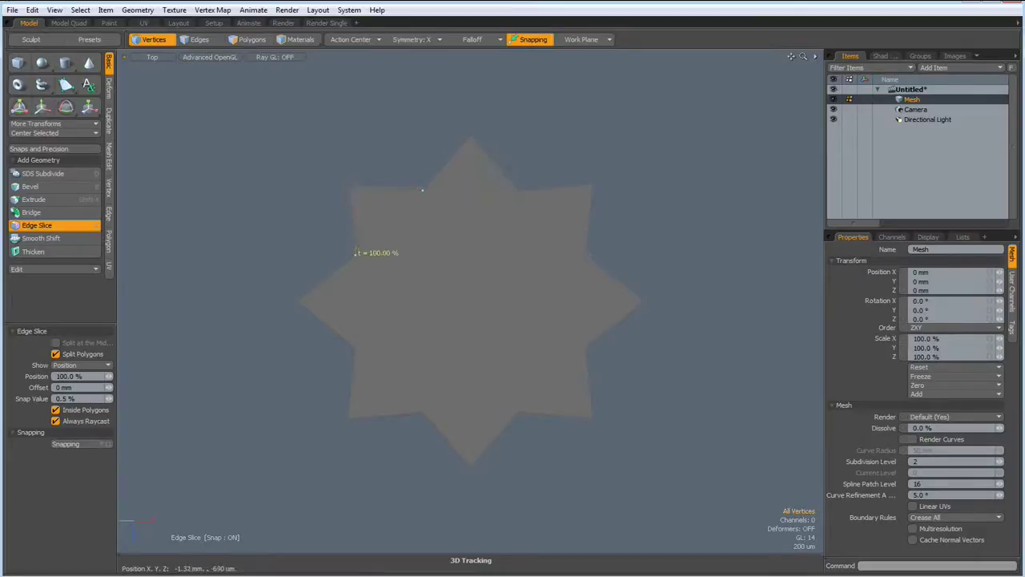
left_click(355, 346)
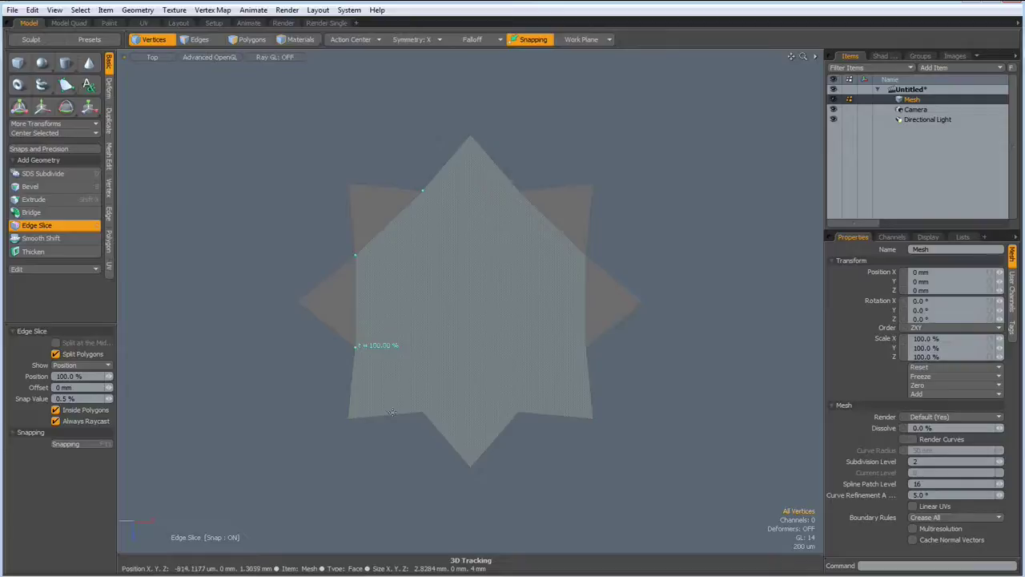
left_click(424, 410)
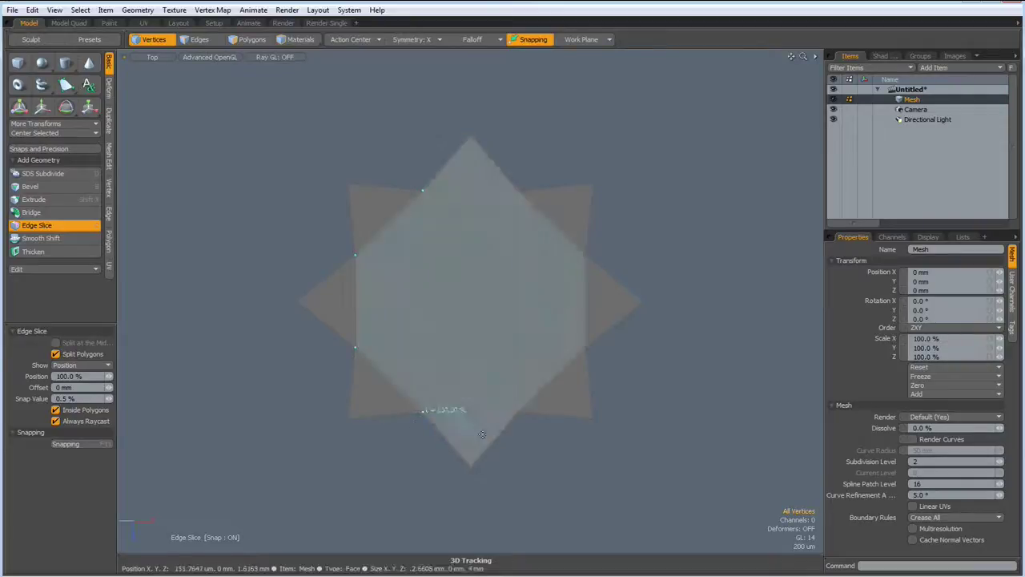
left_click(519, 409)
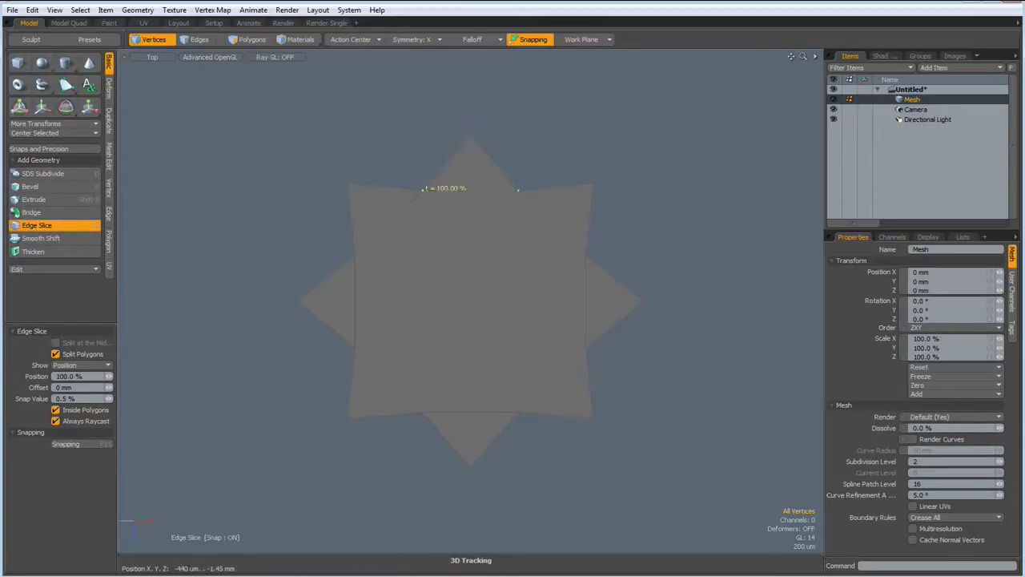
key("space")
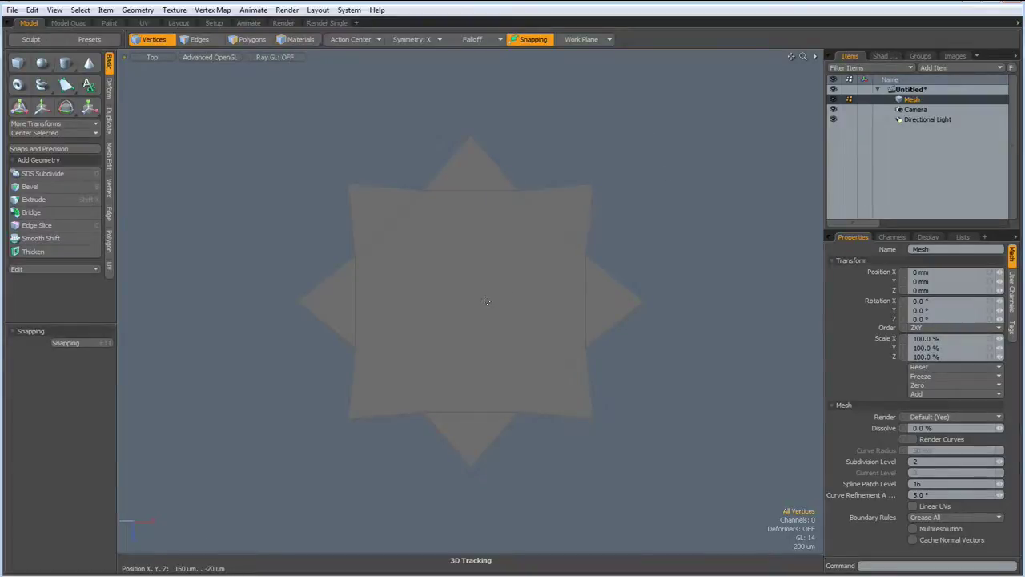
- Draw a second flat 16-sided cylinder around the star, with radii of about 2.56 mm in X and 2.47 mm in Z
key("3")
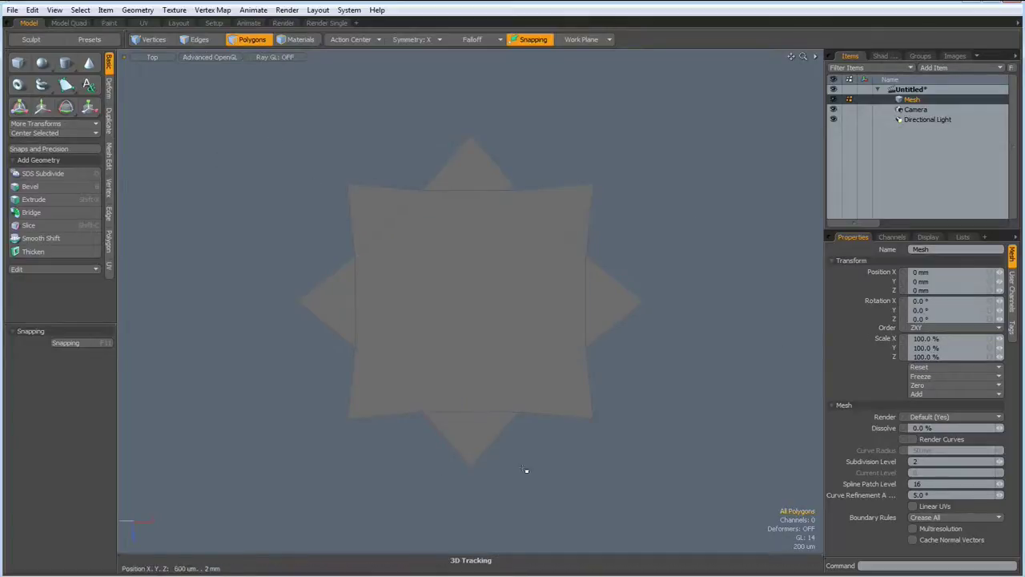
left_click(66, 62)
left_click(413, 279)
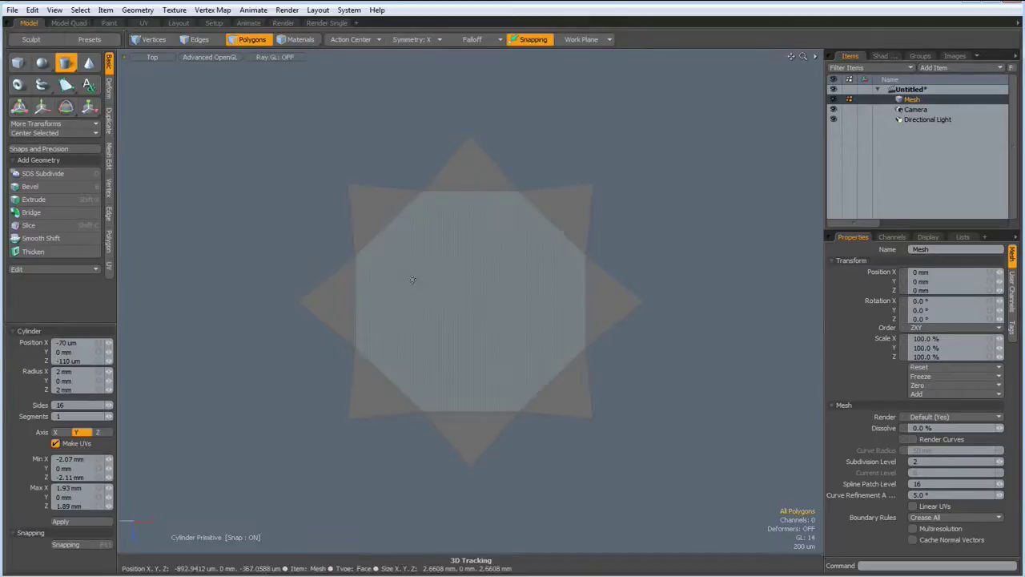
left_click(467, 291)
left_click_drag(467, 291, 688, 294)
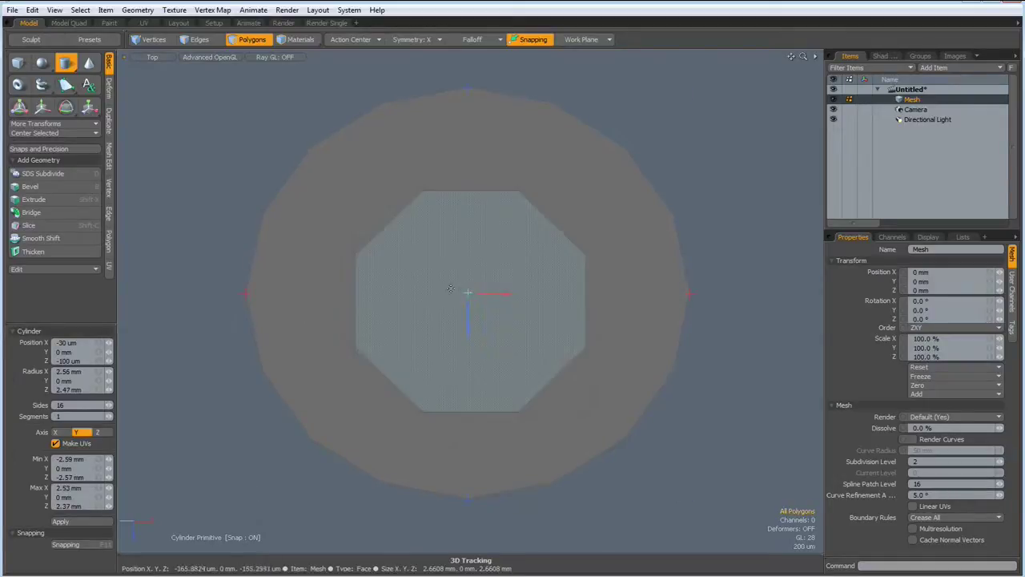
- Set the second disc's X and Z radius to 2.5 mm and its position to 0 mm on all axes
left_click(80, 371)
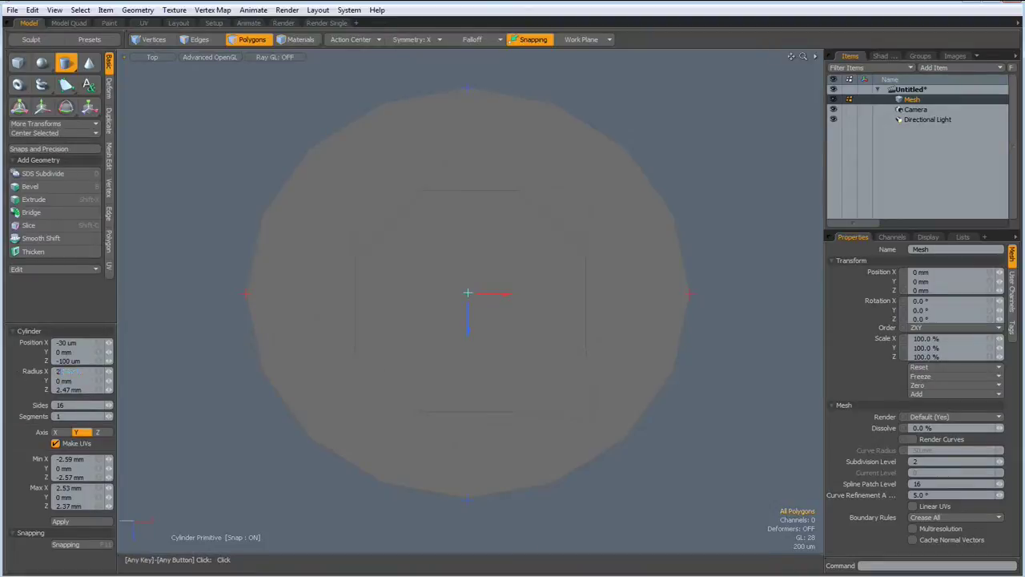
key("Tab")
key("Tab")
type("2")
left_click(99, 353)
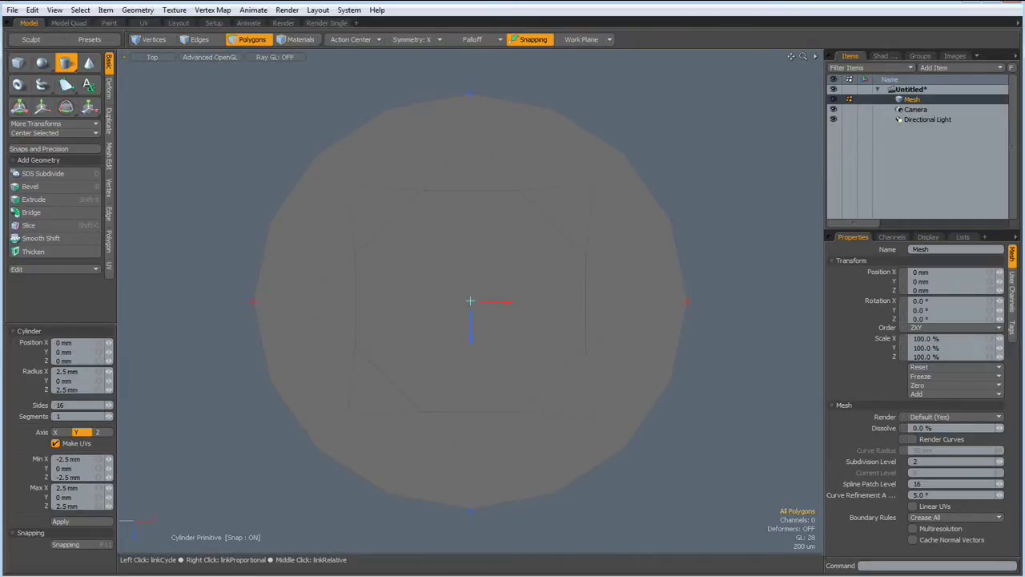
key("space")
- In the Perspective view, extend the outer disc's border edge loop slightly downward to form a thin rim
key("ctrl+space")
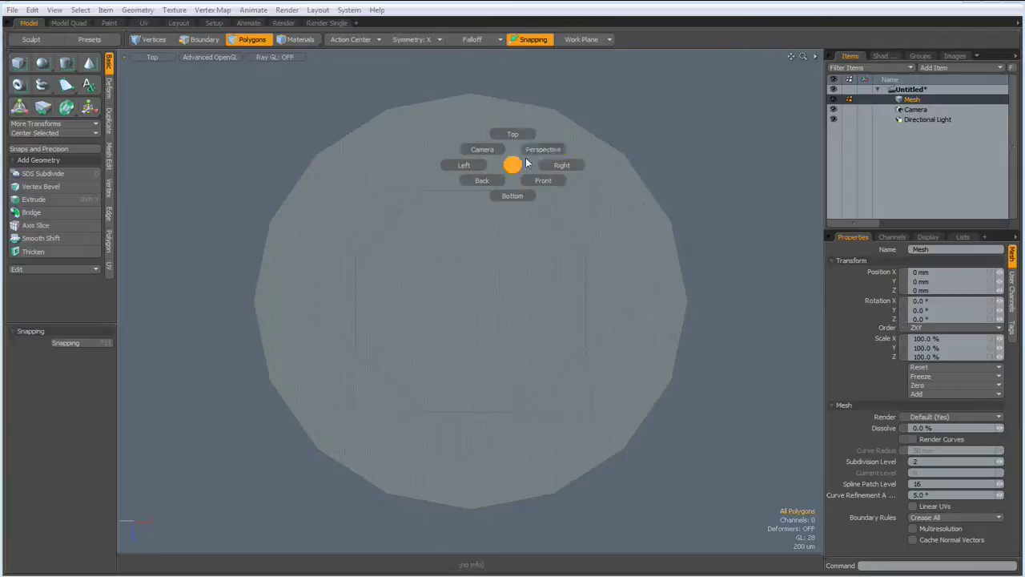
left_click(541, 150)
left_click_drag(540, 272, 491, 344, "alt")
key("3")
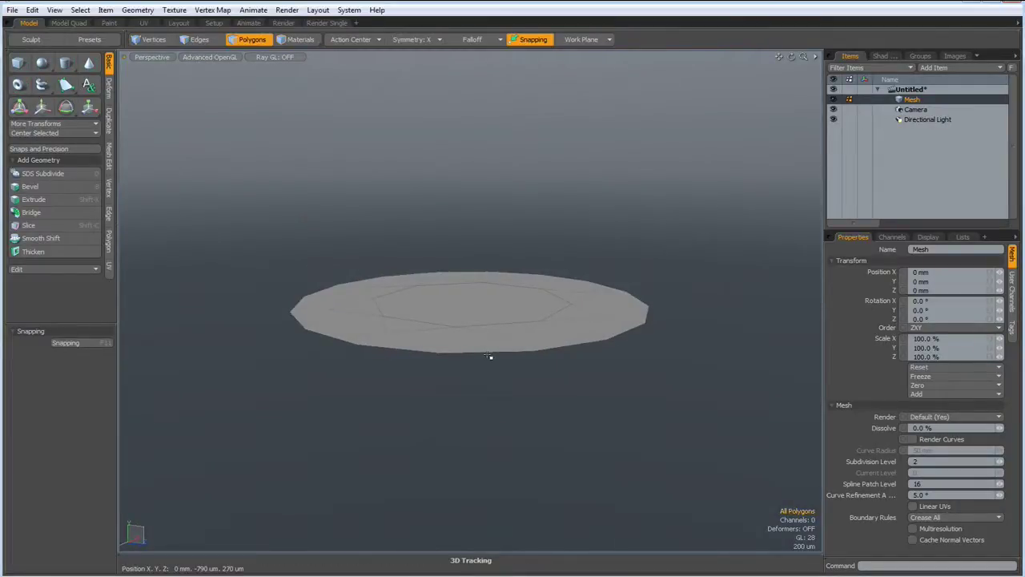
key("2")
double_click(492, 352)
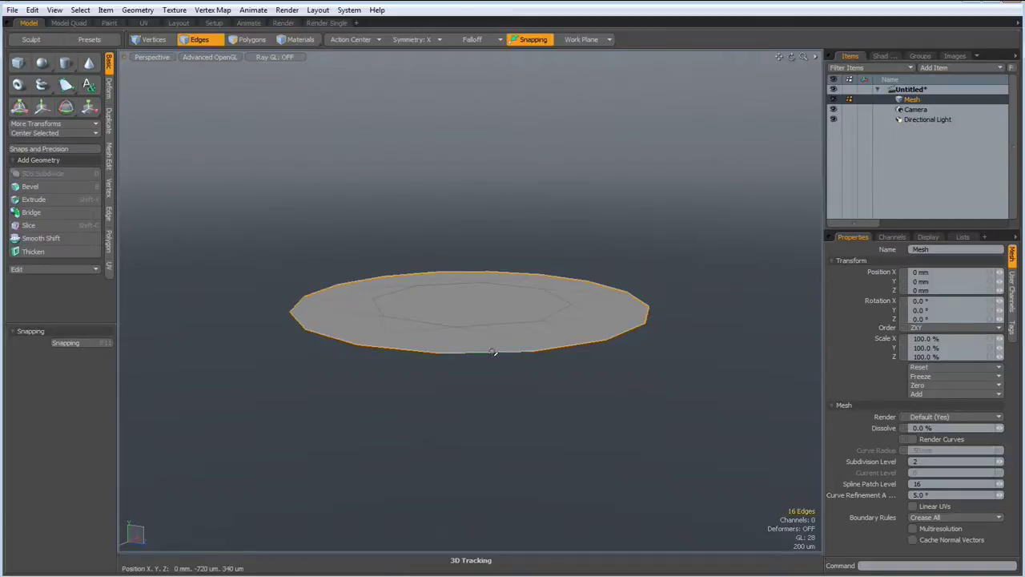
key("shift+x")
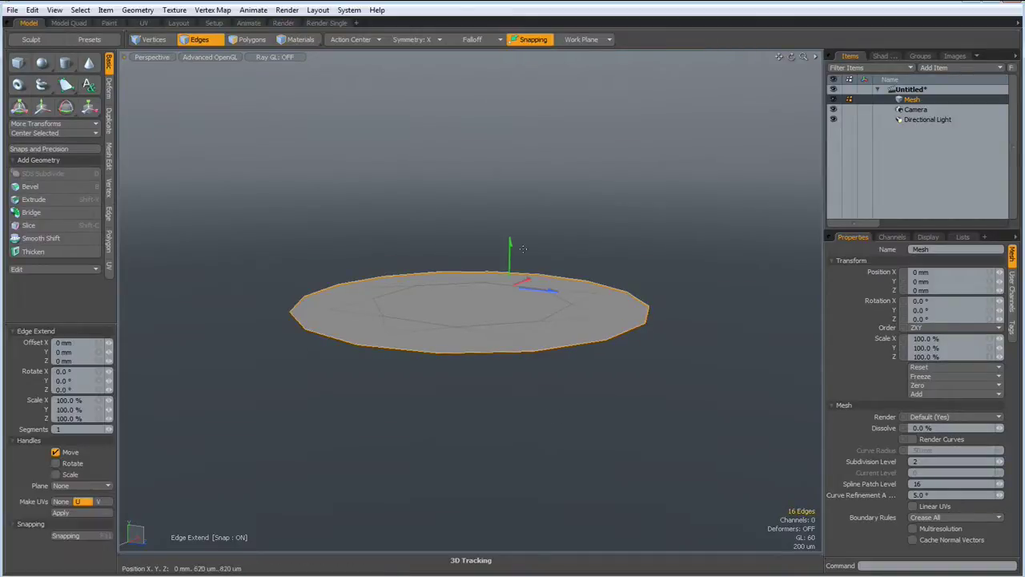
left_click_drag(509, 255, 509, 263)
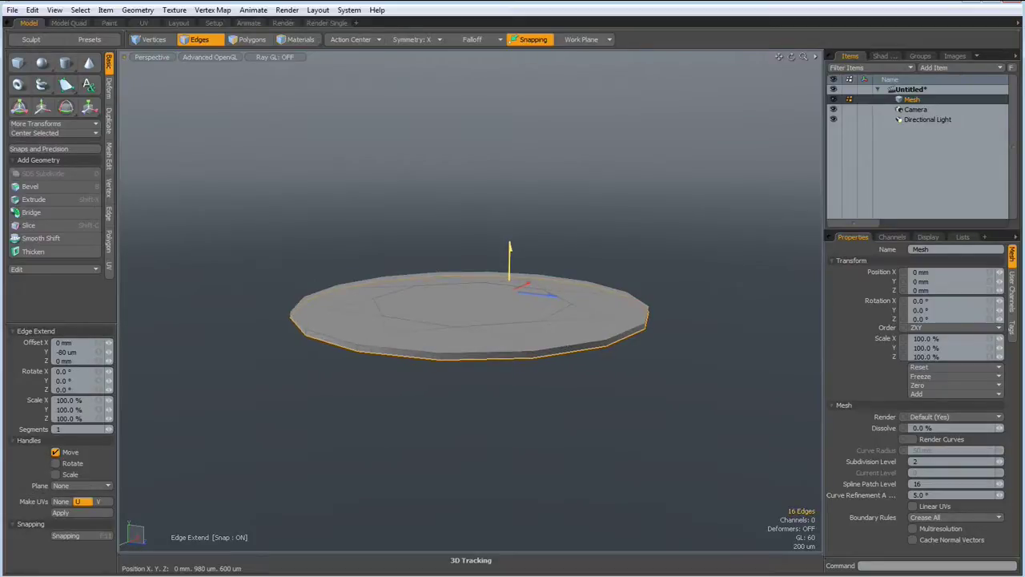
key("space")
- Delete the outer disc's flat top polygon, keeping only its thin rim around the star
left_click_drag(728, 309, 668, 351, "alt")
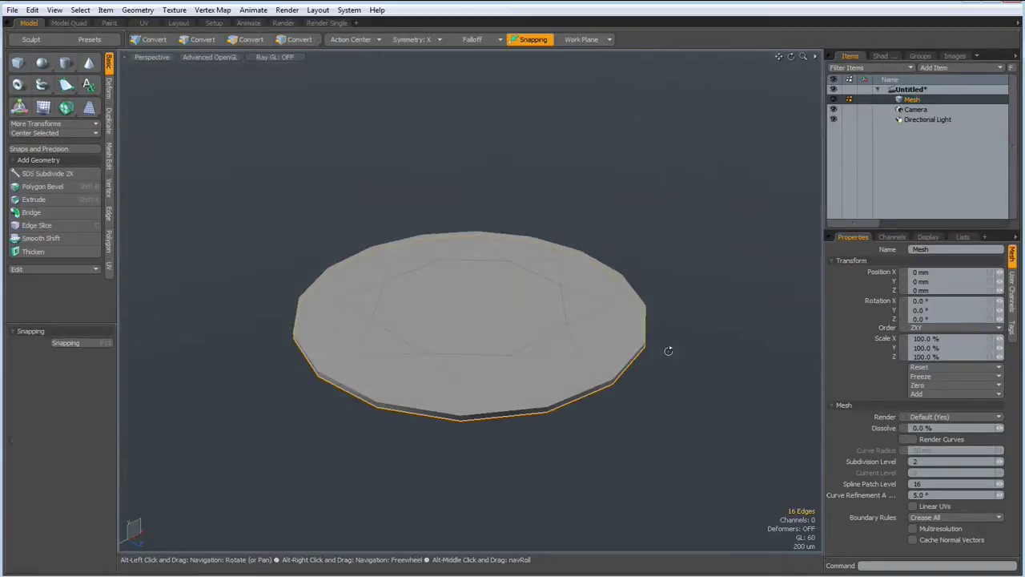
key("3")
left_click(409, 382)
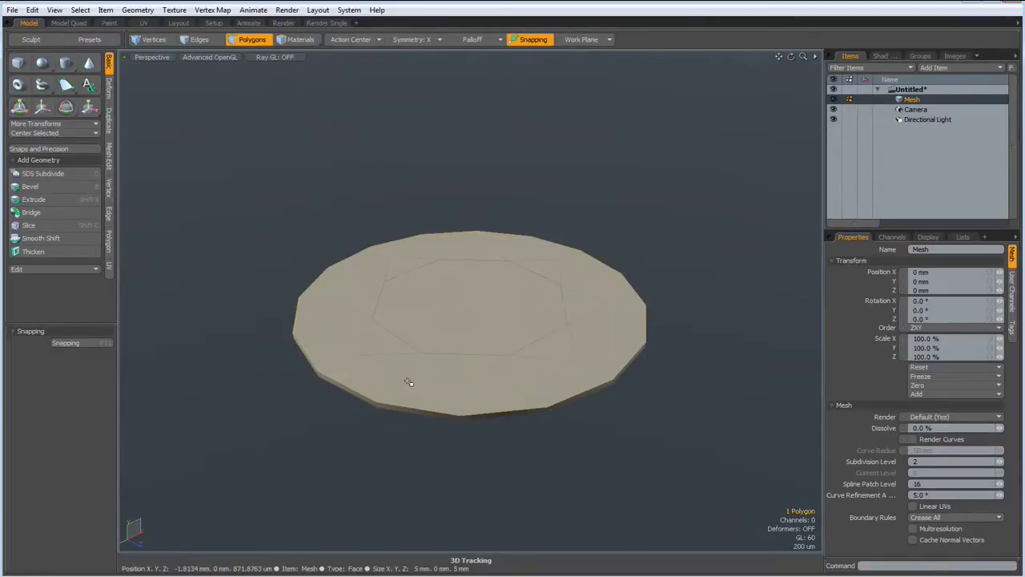
key("Delete")
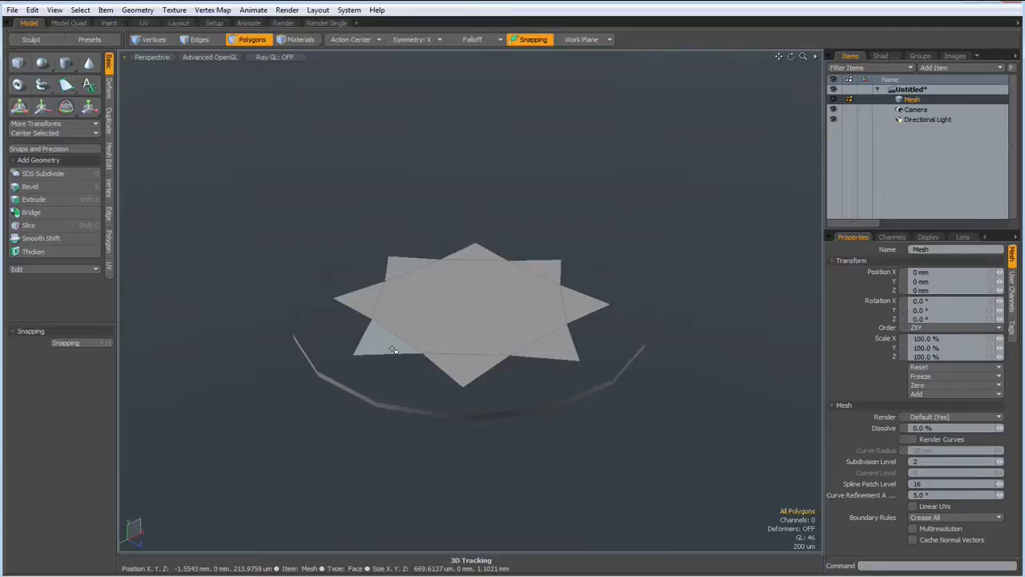
- Bridge the star's outline edge loop to the top edge loop of the surrounding rim
key("2")
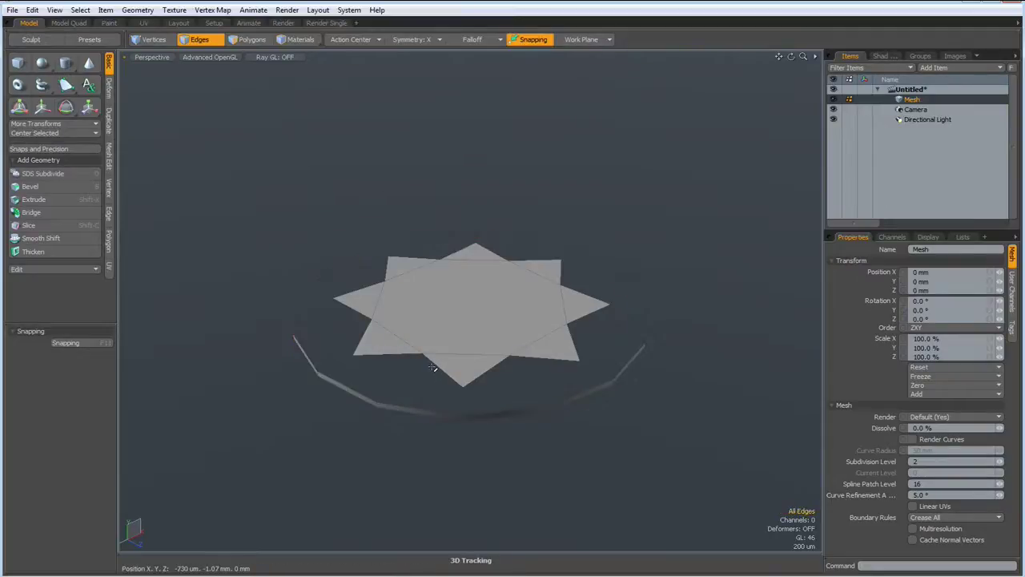
double_click(449, 376)
left_click_drag(448, 378, 407, 362, "alt")
double_click(423, 360, "shift")
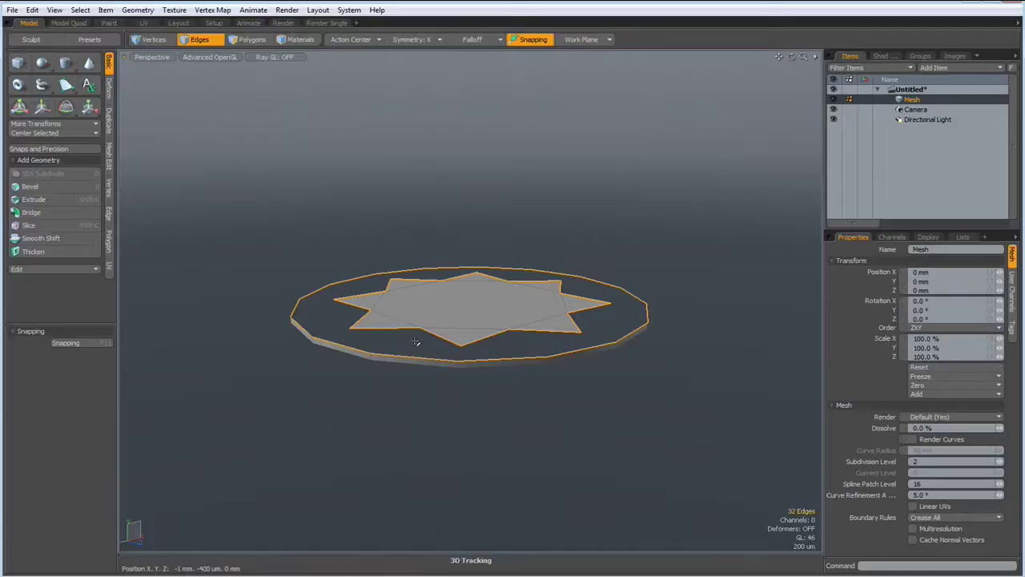
left_click(110, 214)
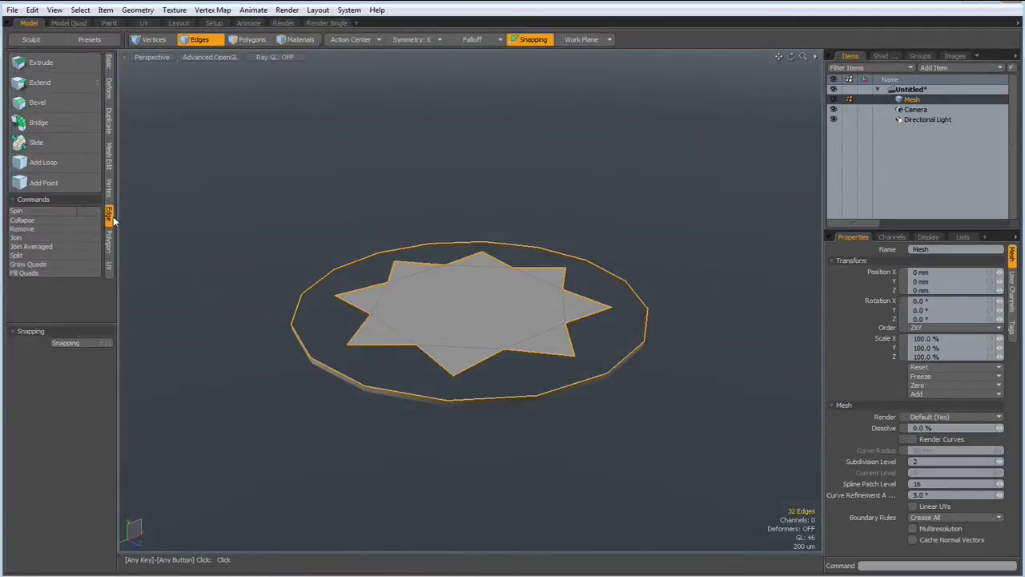
left_click(38, 122)
key("space")
left_click_drag(304, 121, 422, 138, "alt")
left_click(422, 139)
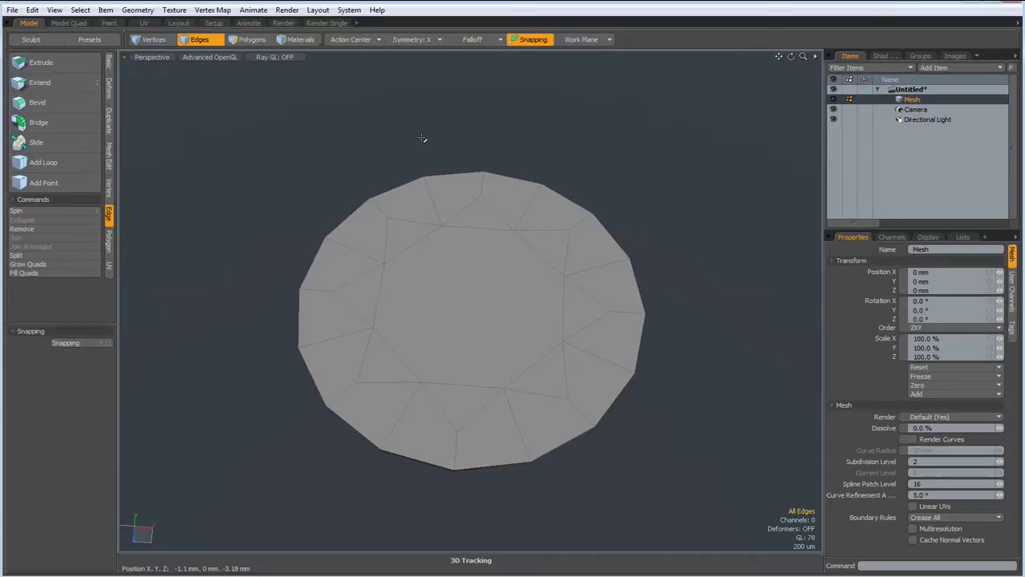
- In the Top view, edge-slice a zigzag from star tip to alternate rim vertices around one half, mirrored by the X symmetry
key("ctrl+1")
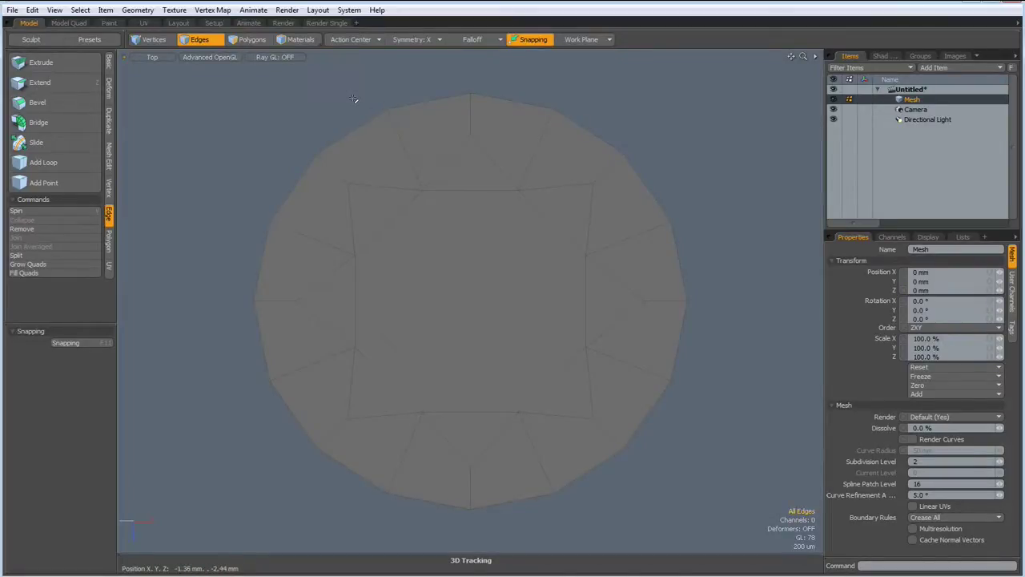
key("alt+c")
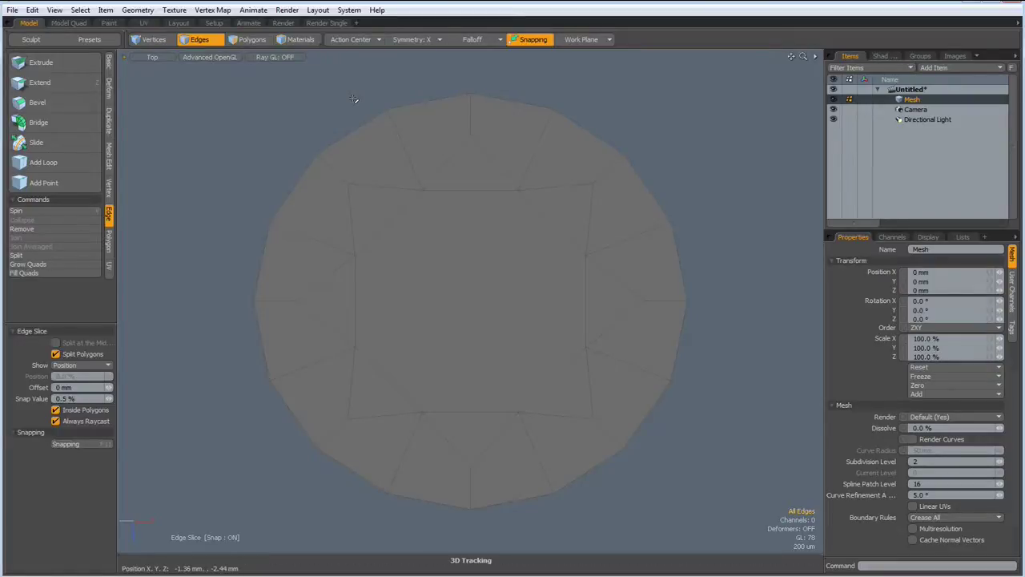
left_click(471, 126)
left_click(389, 107)
left_click(361, 186)
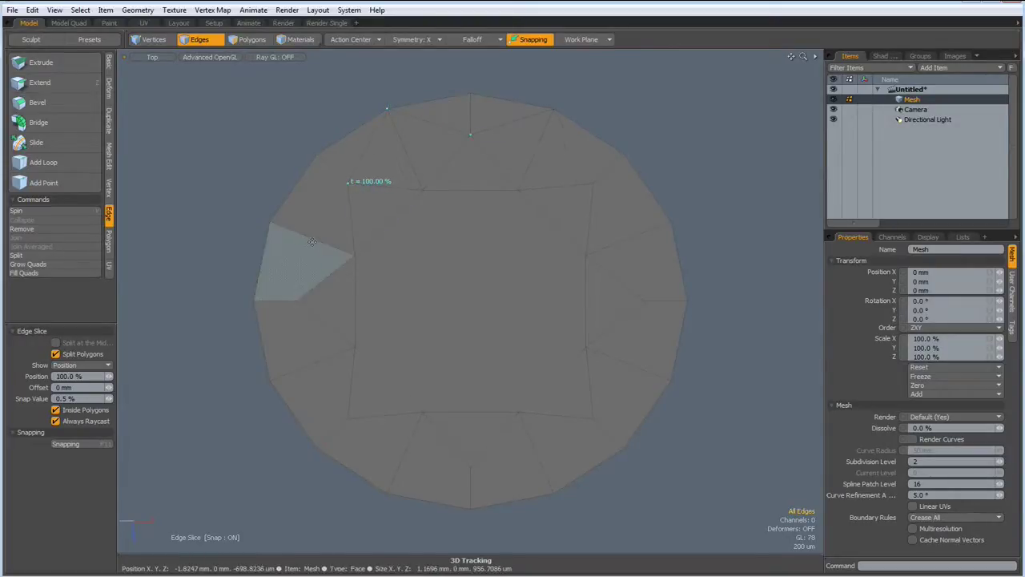
left_click(272, 220)
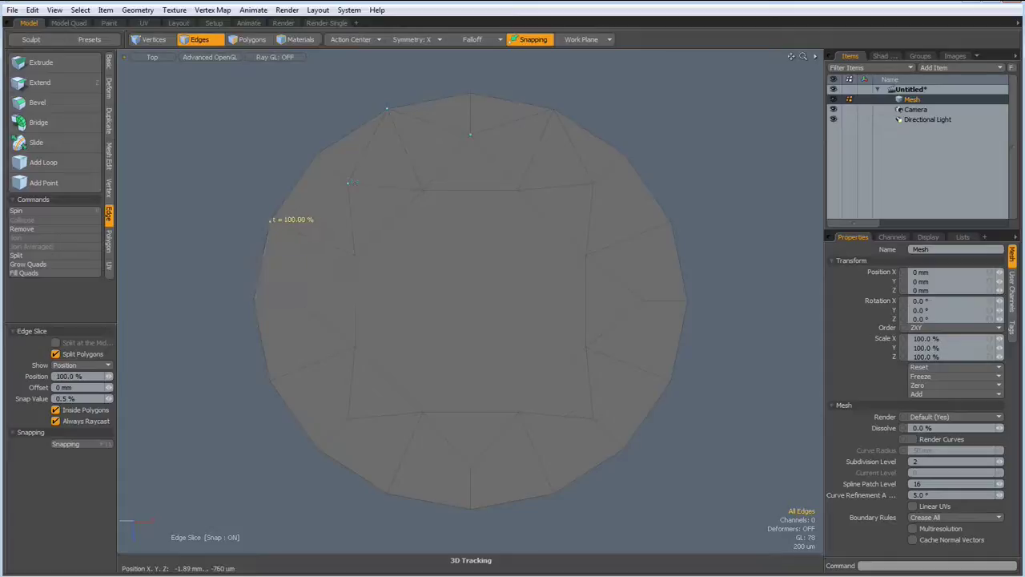
left_click(302, 298)
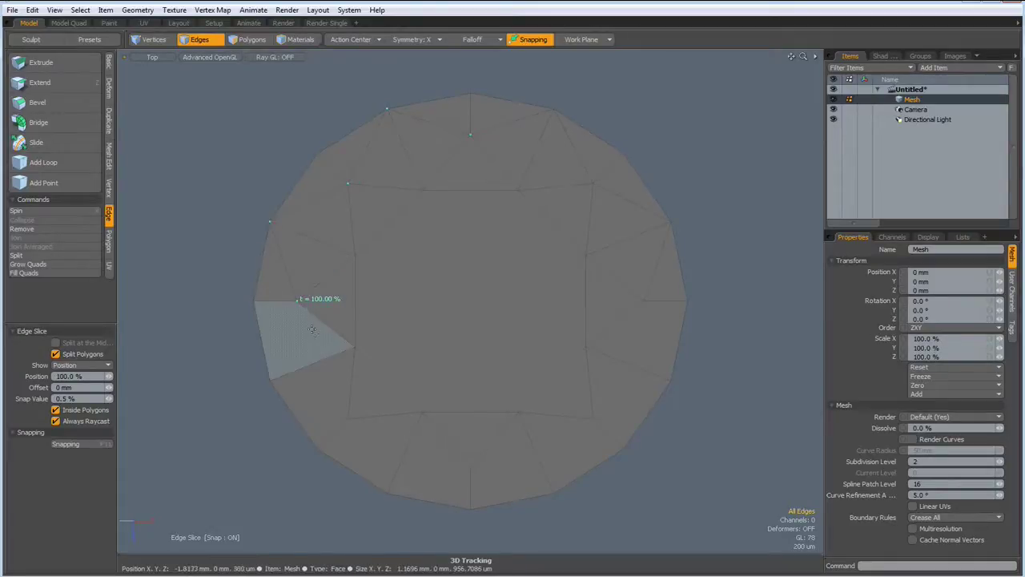
left_click(271, 378)
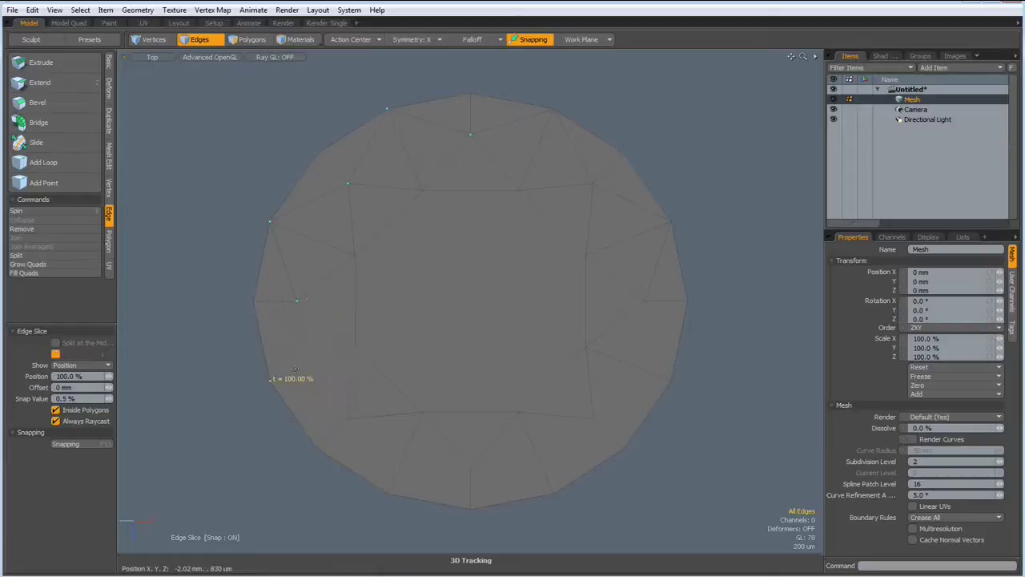
left_click(349, 417)
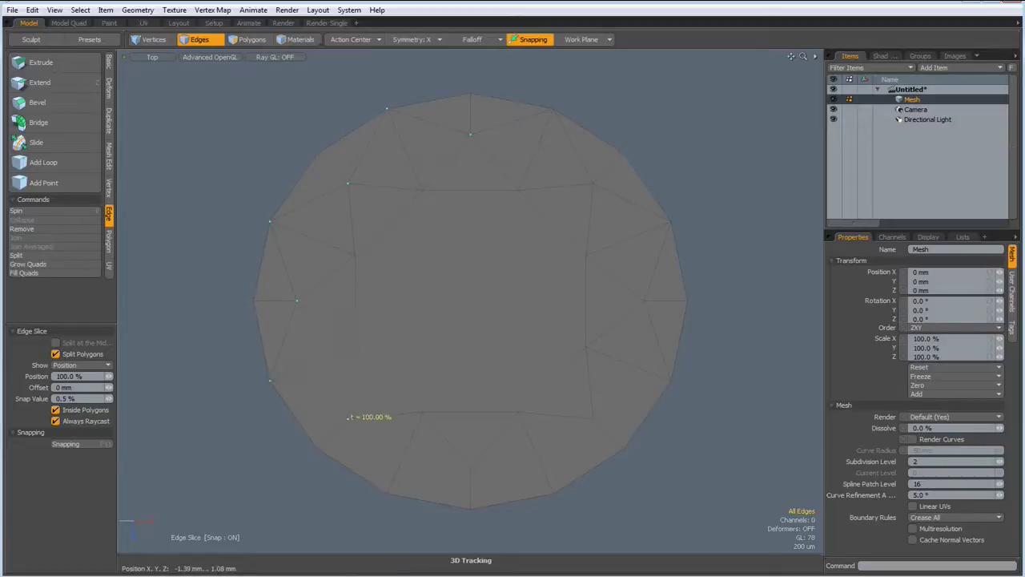
left_click(387, 491)
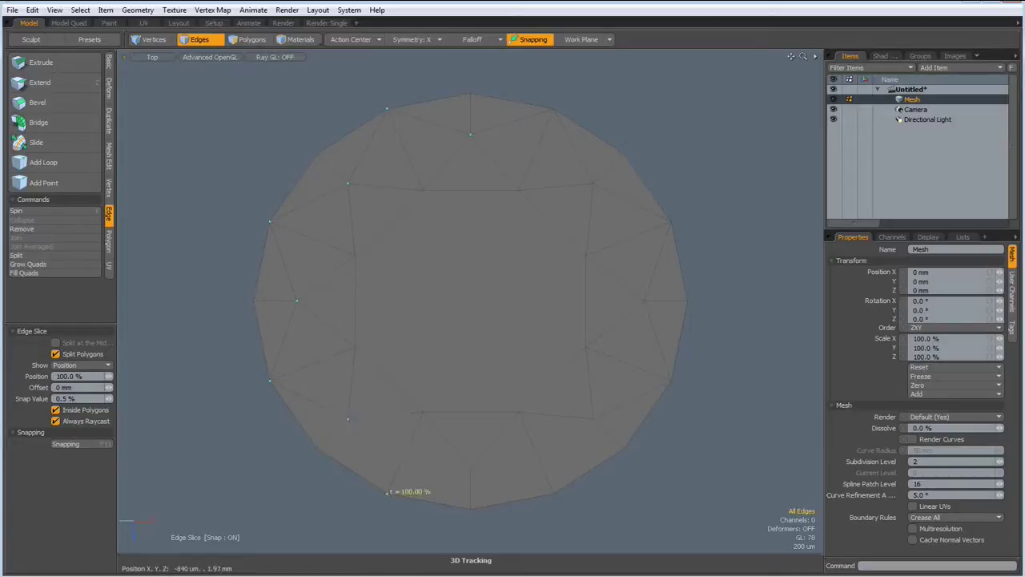
left_click(471, 465)
key("space")
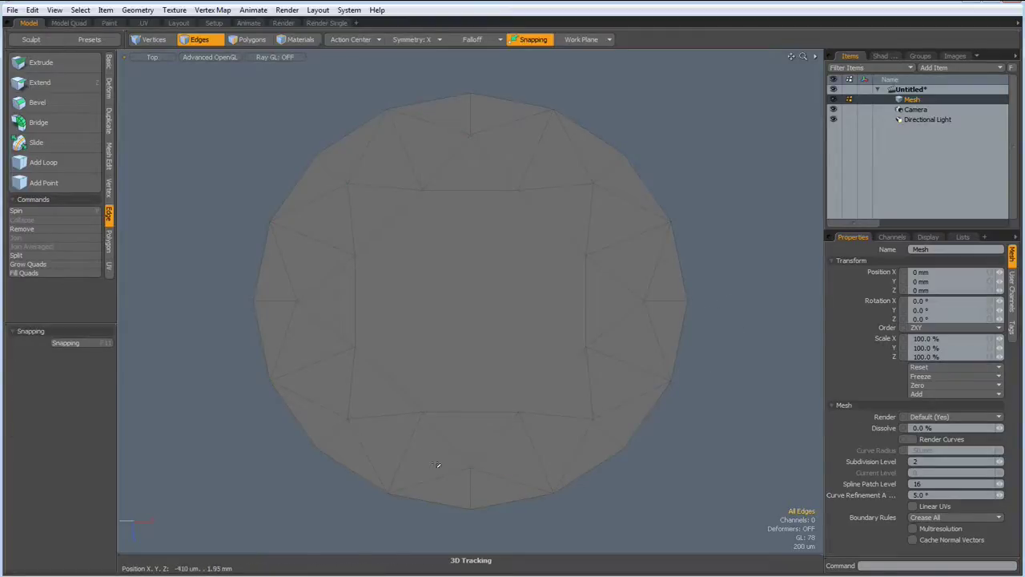
- Remove the eight edges running from the star's inner vertices to the rim
left_click(536, 452)
left_click(410, 462, "shift")
left_click(317, 365, "shift")
left_click(312, 258, "shift")
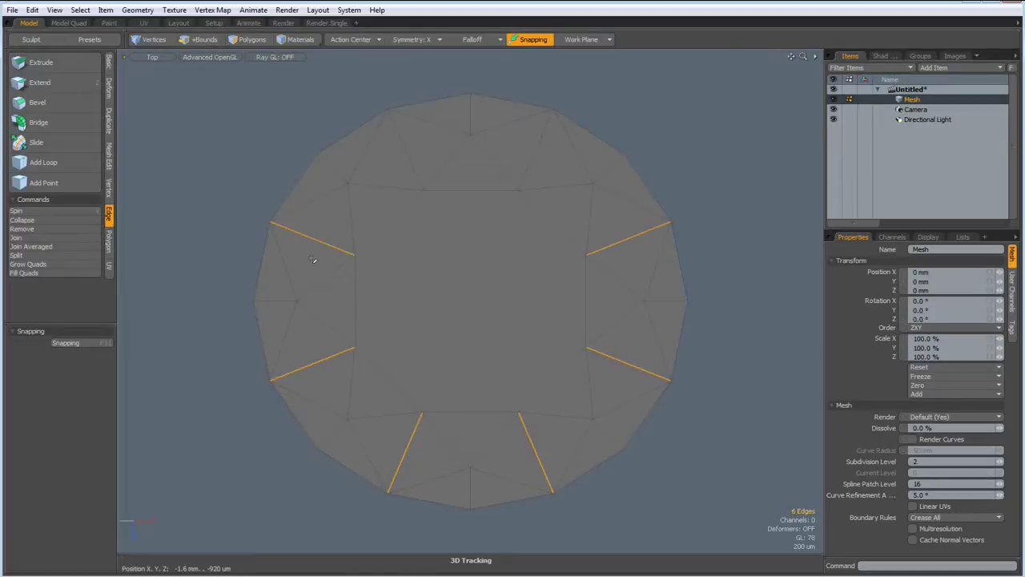
left_click(406, 160, "shift")
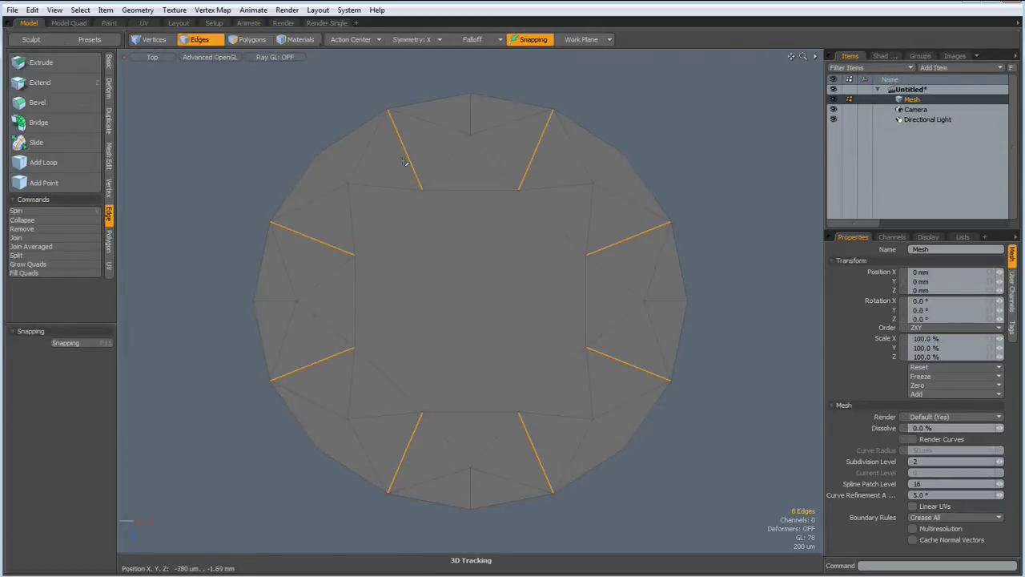
key("Escape")
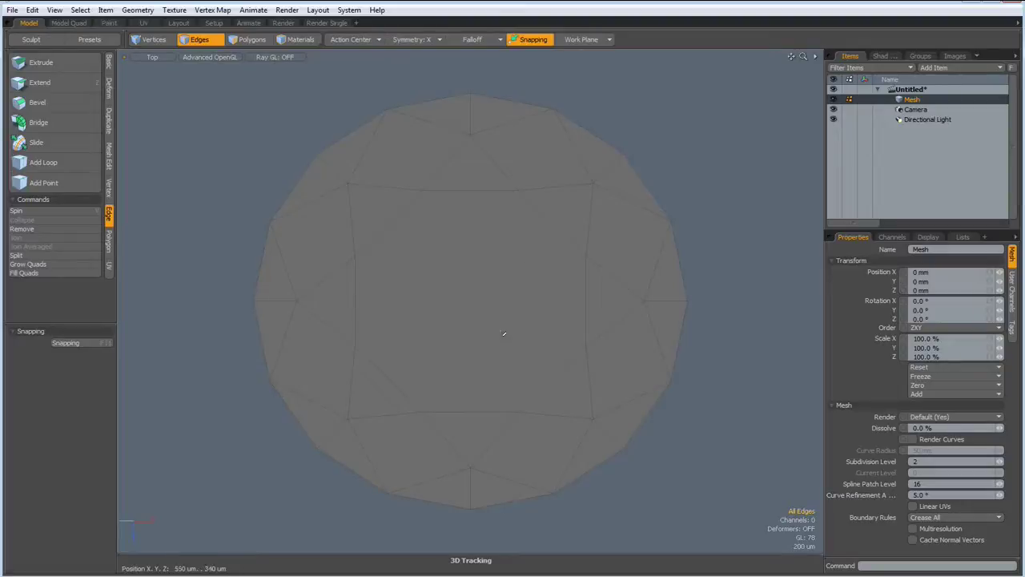
- In the Perspective view, select the central octagon's edge loop and grow the selection to all edges of the star
key("ctrl+space")
left_click(480, 293)
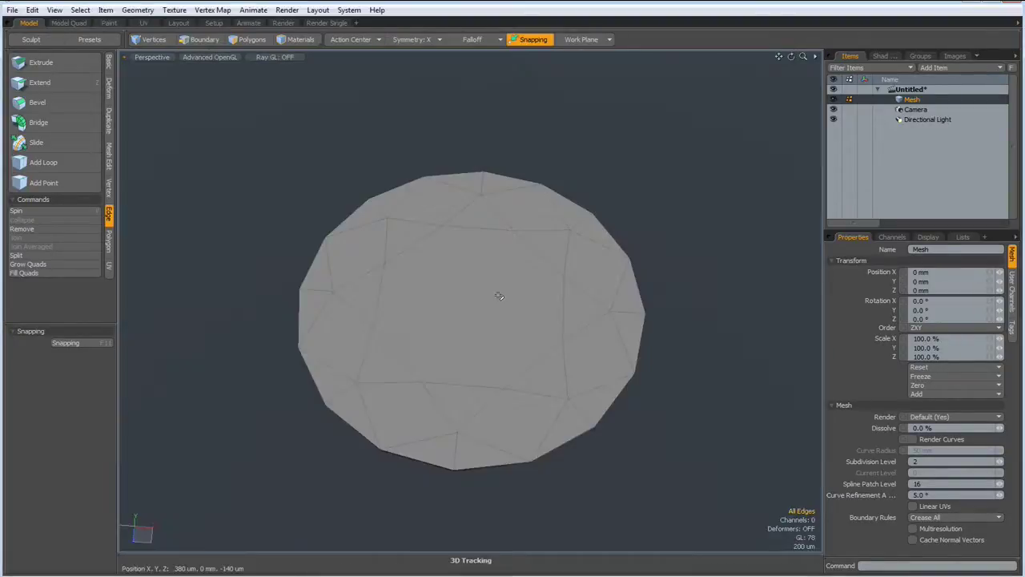
left_click(454, 383)
key("Up")
key("Up")
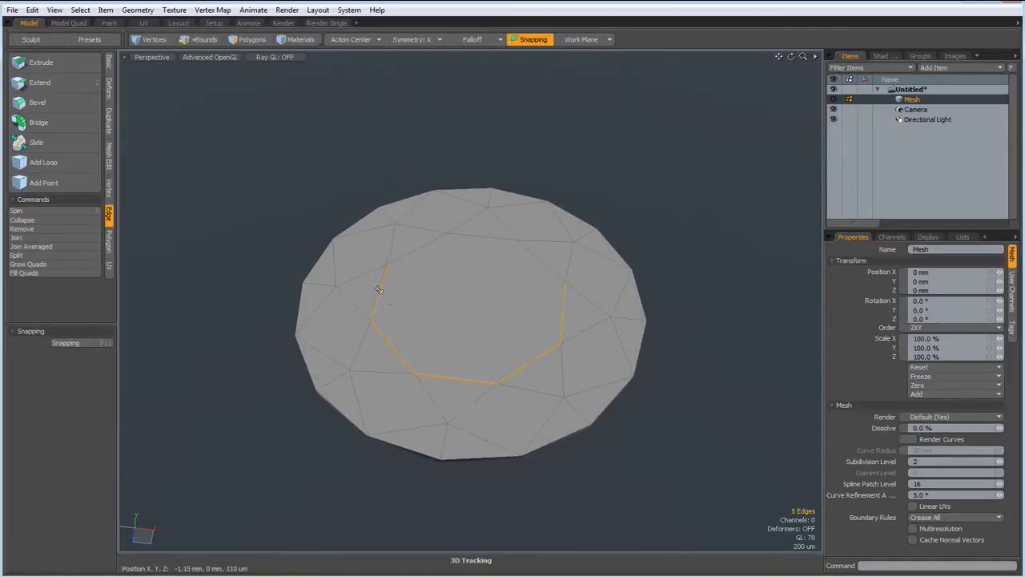
key("Up")
key("Up")
left_click_drag(463, 311, 469, 313, "alt")
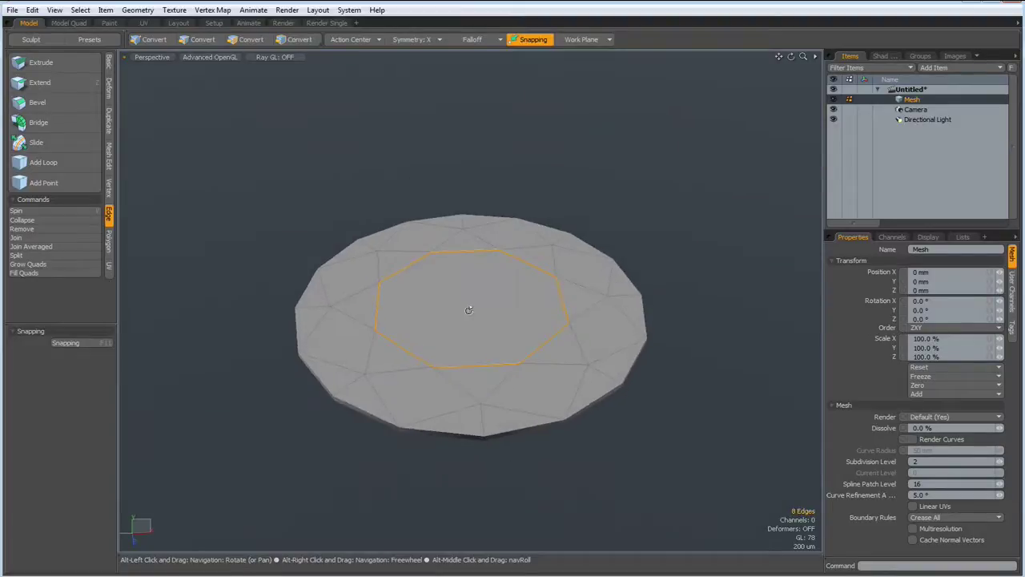
key("shift")
key("shift+Up")
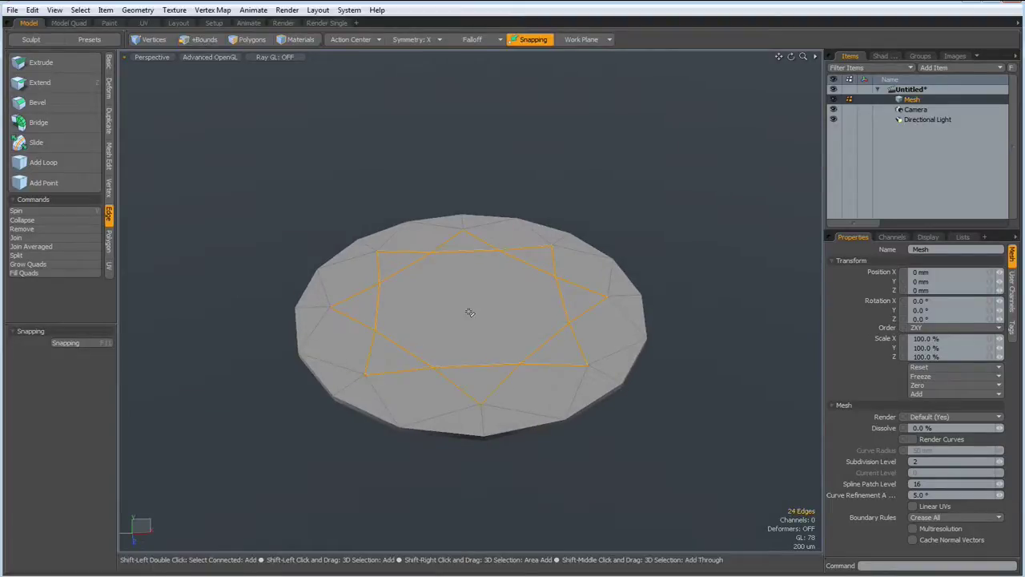
- In the Front view, raise the selected star edges about 280 µm along Y
left_click_drag(467, 275, 469, 214, "alt")
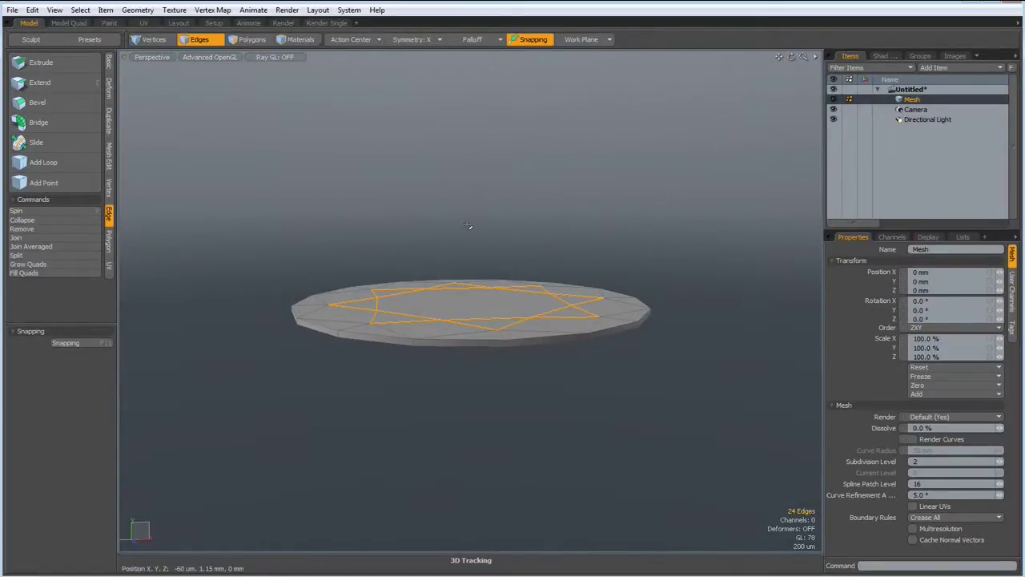
key("KP_1")
key("w")
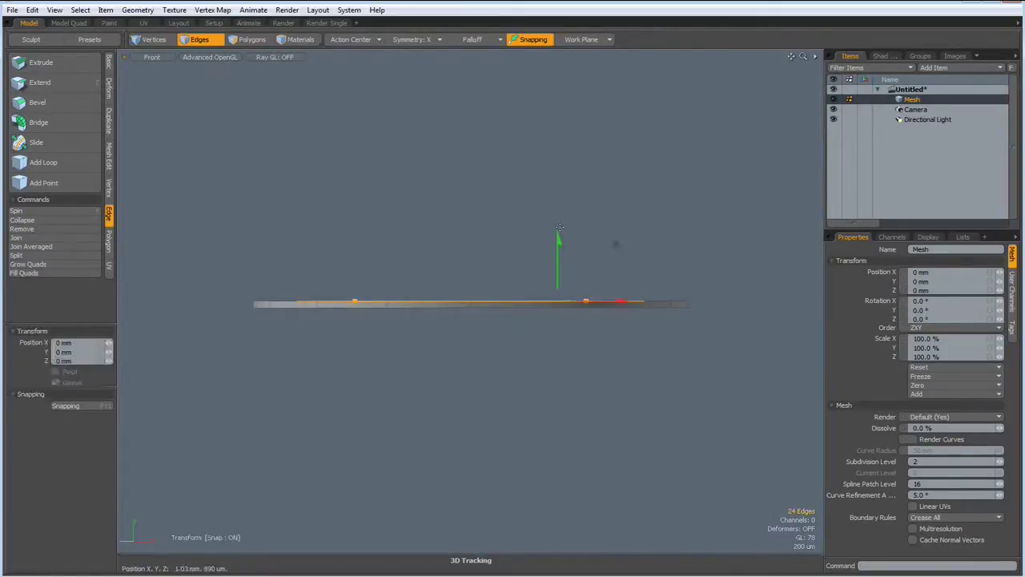
left_click_drag(616, 244, 616, 222)
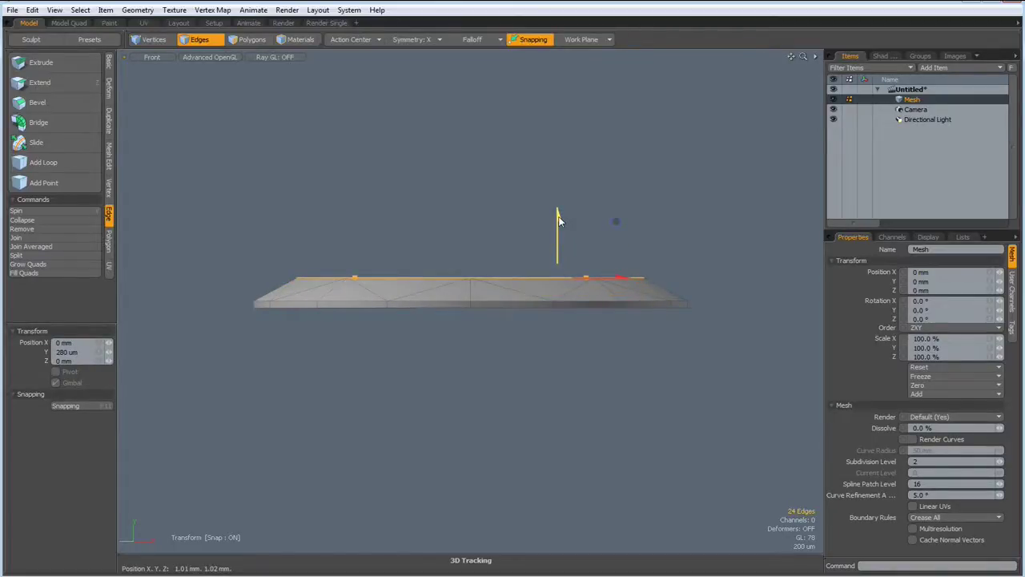
- Raise only the central octagon's edge loop about 370 µm further along Y
key("ctrl+z")
left_click_drag(557, 217, 560, 126)
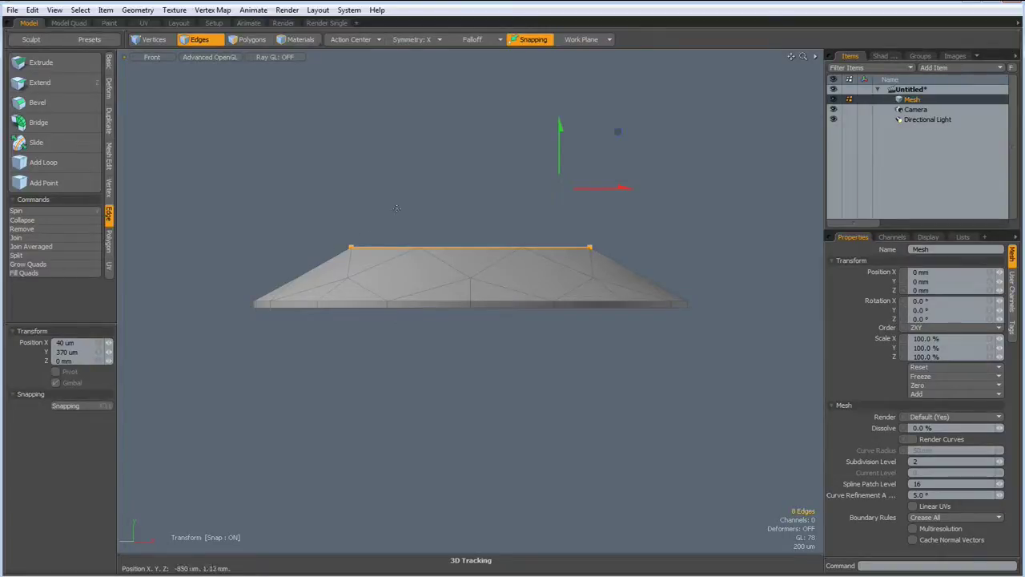
key("space")
- In the Perspective view, extend the rim's bottom border edge loop 2.4 mm downward
key("ctrl+space")
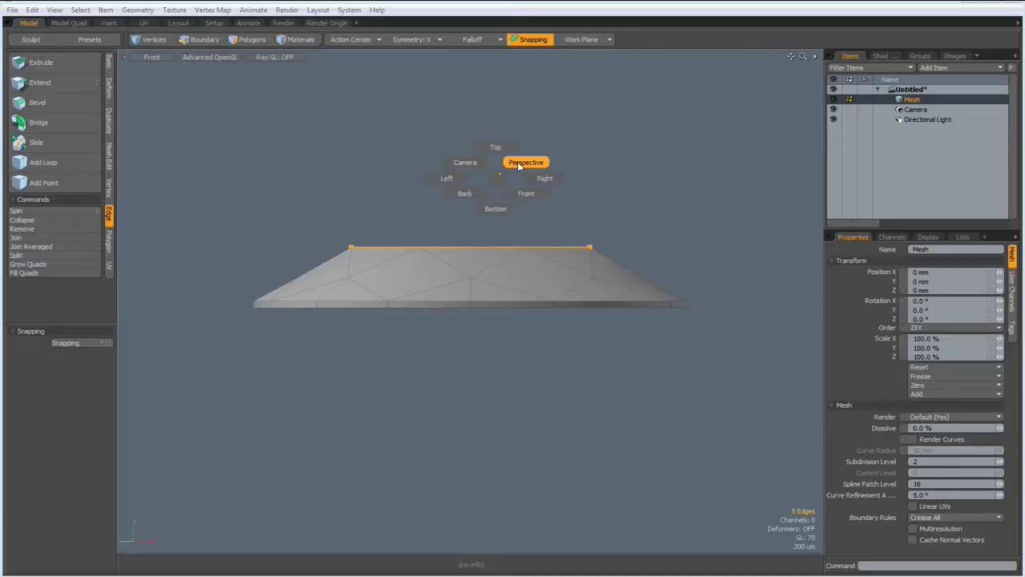
left_click(525, 162)
mouse_move(521, 180)
left_mouse_down("alt")
mouse_move(502, 263)
mouse_move(481, 226)
mouse_move(524, 171)
left_mouse_up("alt")
left_click_drag(556, 396, 521, 414, "alt")
key("3")
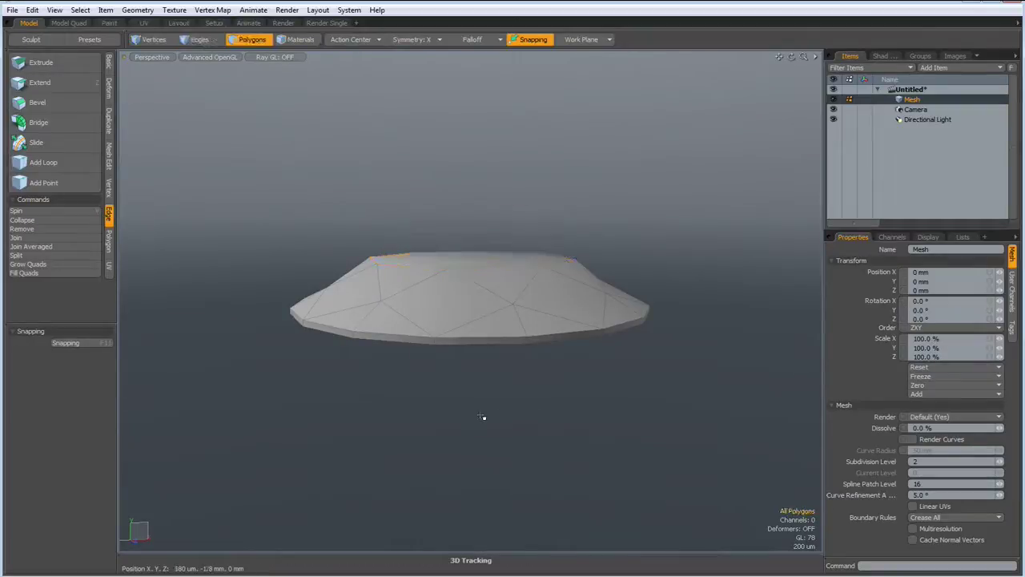
key("2")
double_click(500, 352)
left_click_drag(500, 363, 535, 318, "alt")
key("shift+x")
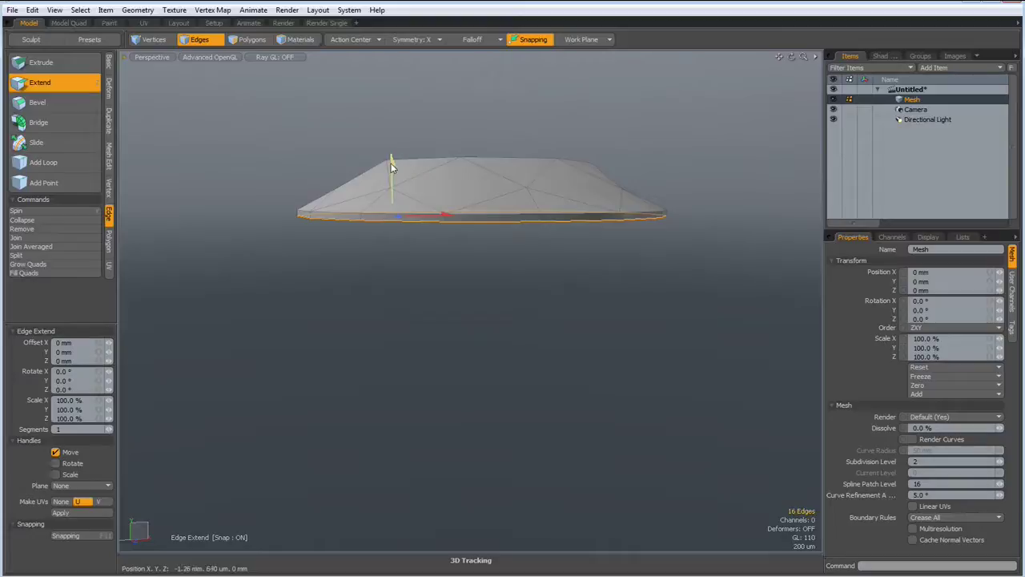
left_click_drag(392, 167, 395, 331)
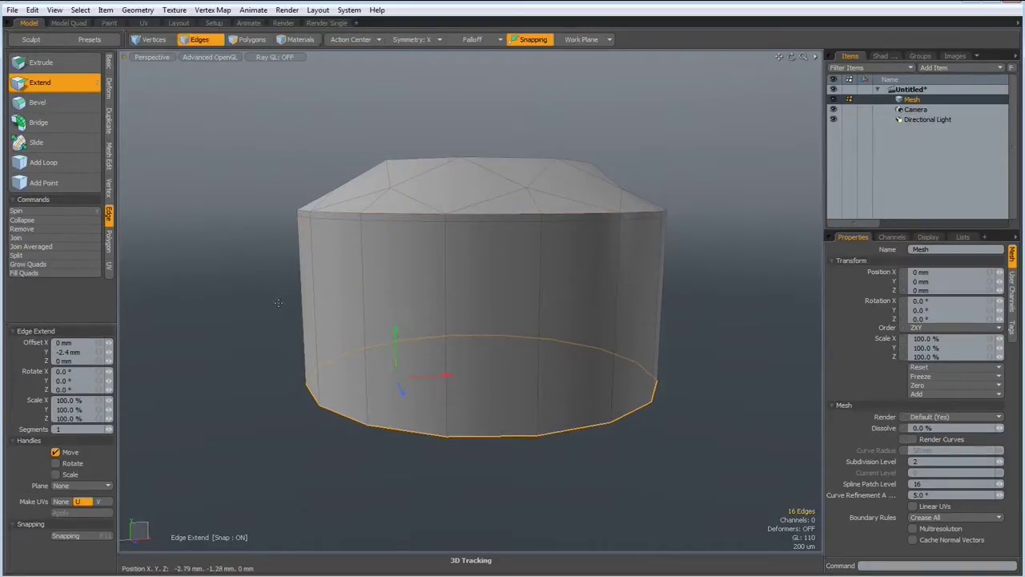
- Turn symmetry off and join the extended bottom edge loop's vertices at their average position to form a point
left_click(409, 39)
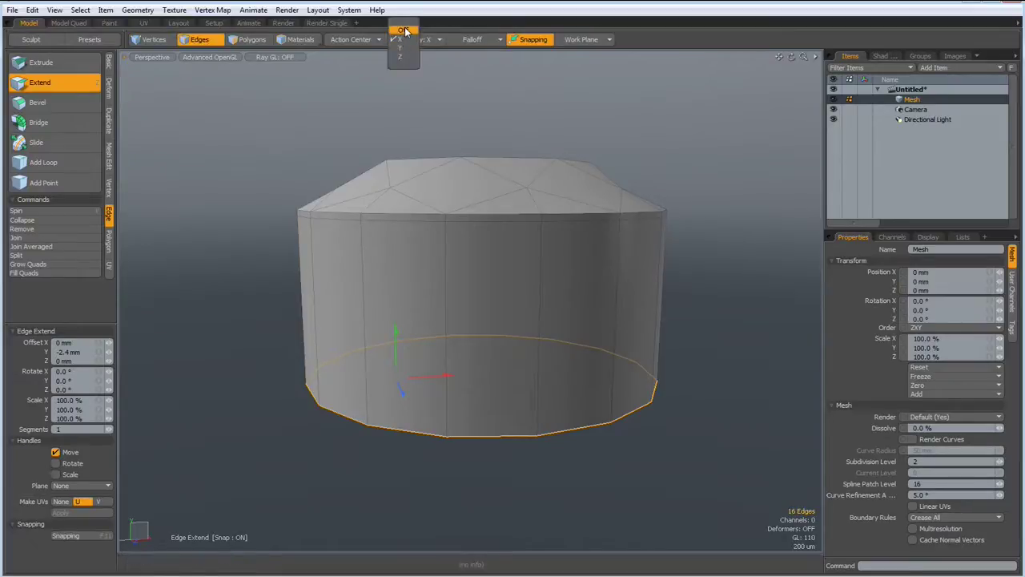
left_click(403, 31)
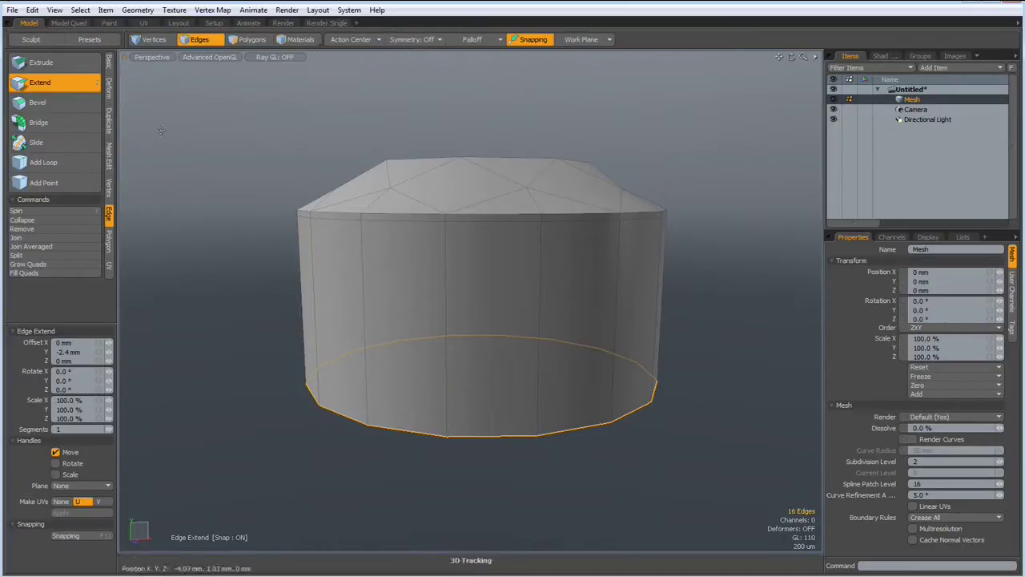
left_click(109, 187)
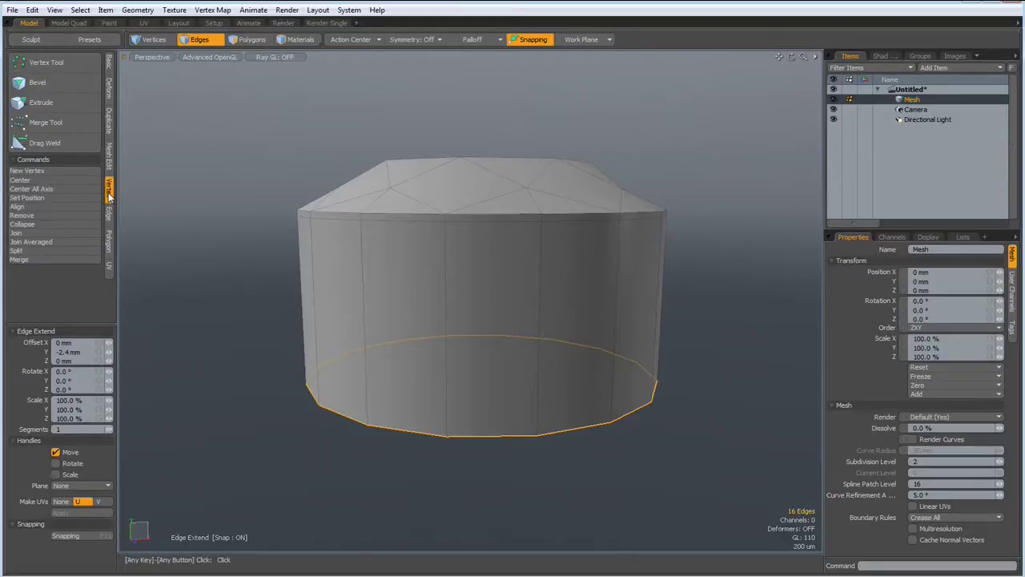
left_click(58, 242)
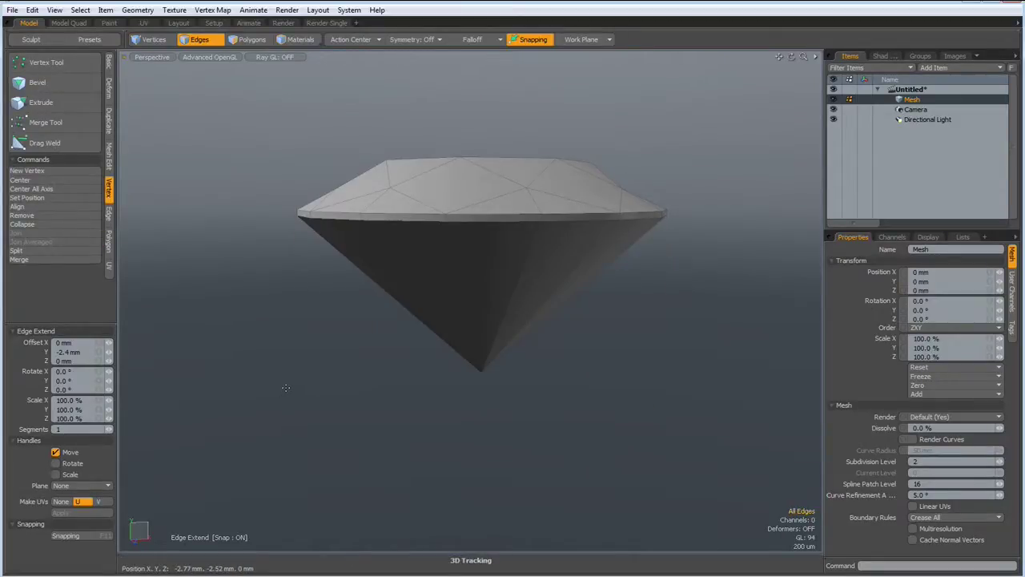
- Bring up the protractor in the Right view, with its arm at about 49° and its centre at Y -2.26 mm
key("KP_1")
left_click_drag(525, 391, 477, 353, "alt")
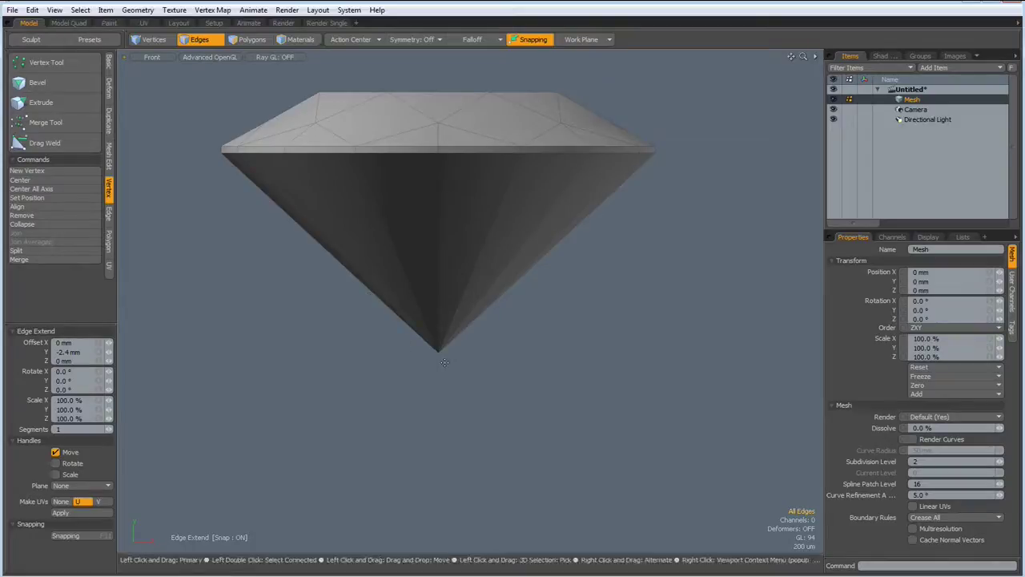
left_click_drag(447, 362, 490, 412, "alt+shift")
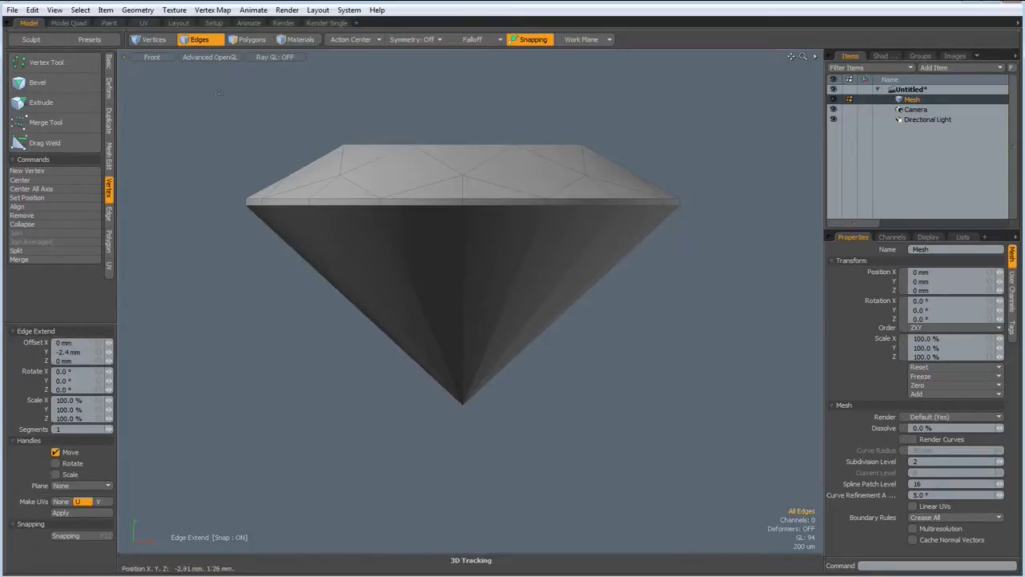
left_click(54, 11)
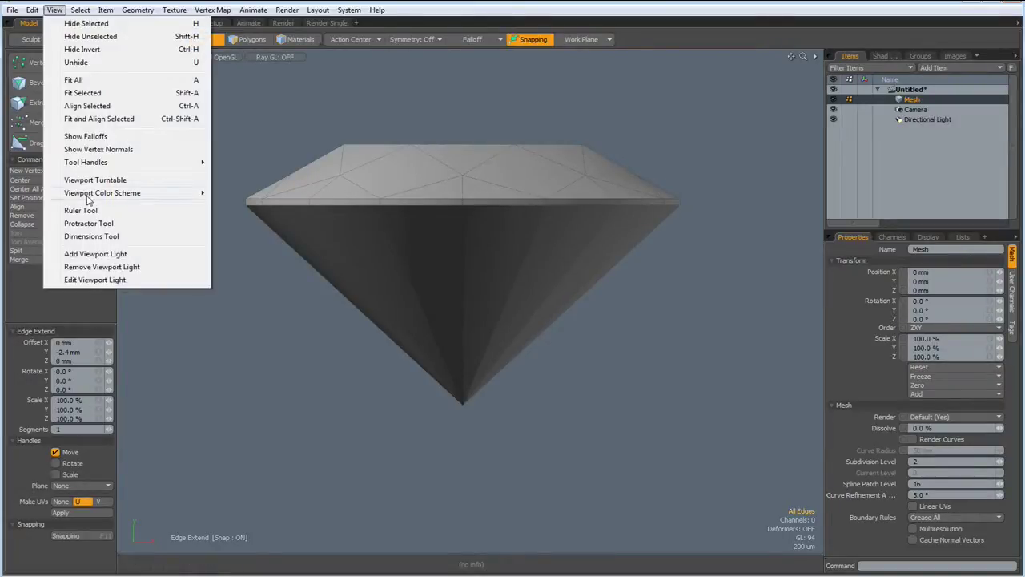
left_click(90, 225)
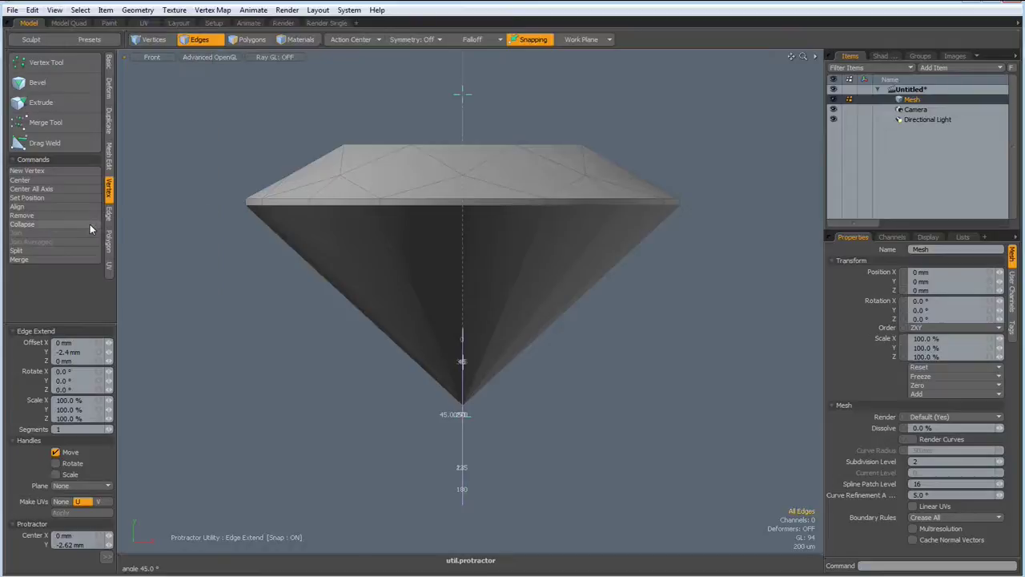
key("KP_3")
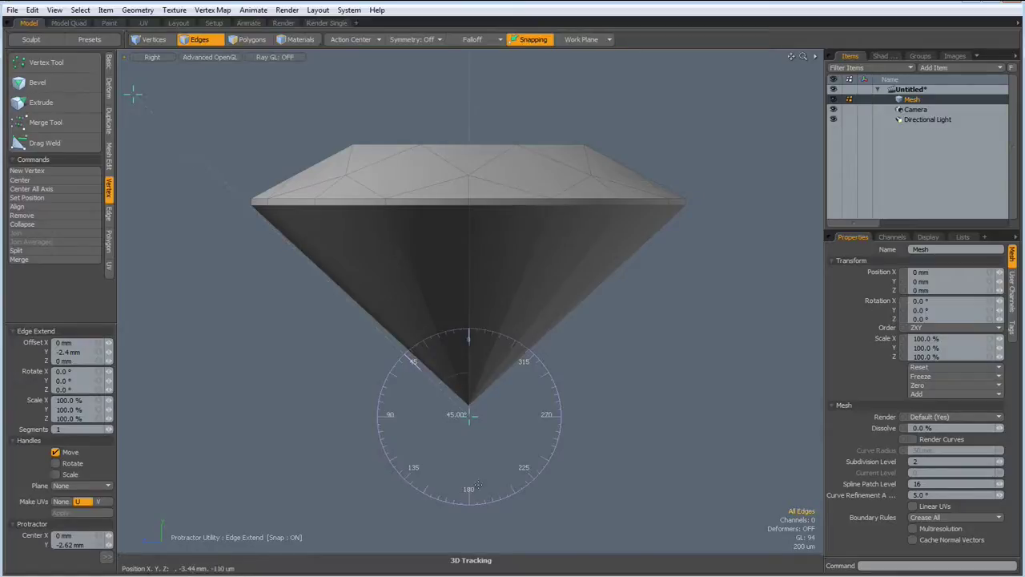
left_click_drag(479, 483, 473, 485)
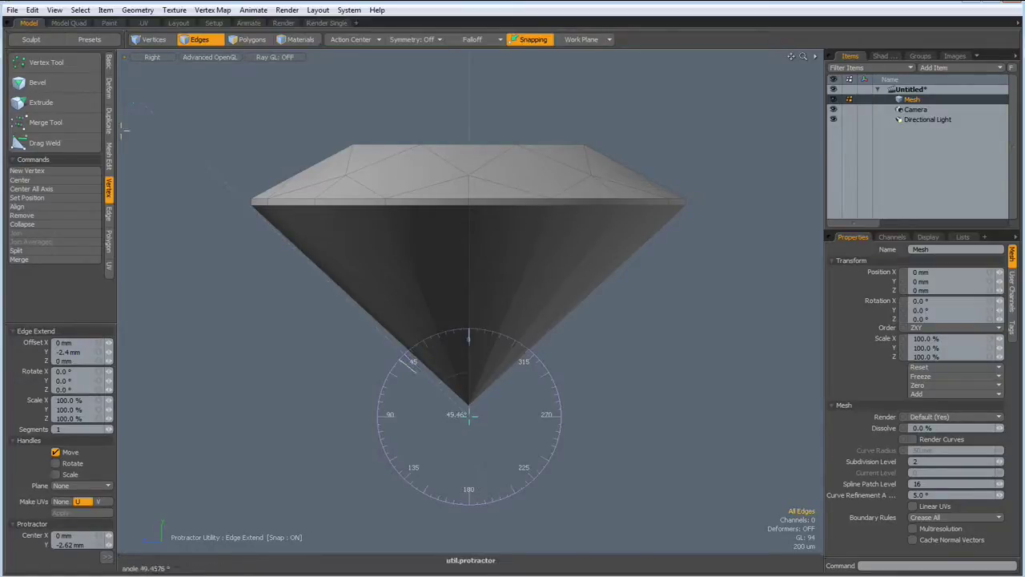
left_click_drag(124, 130, 123, 125)
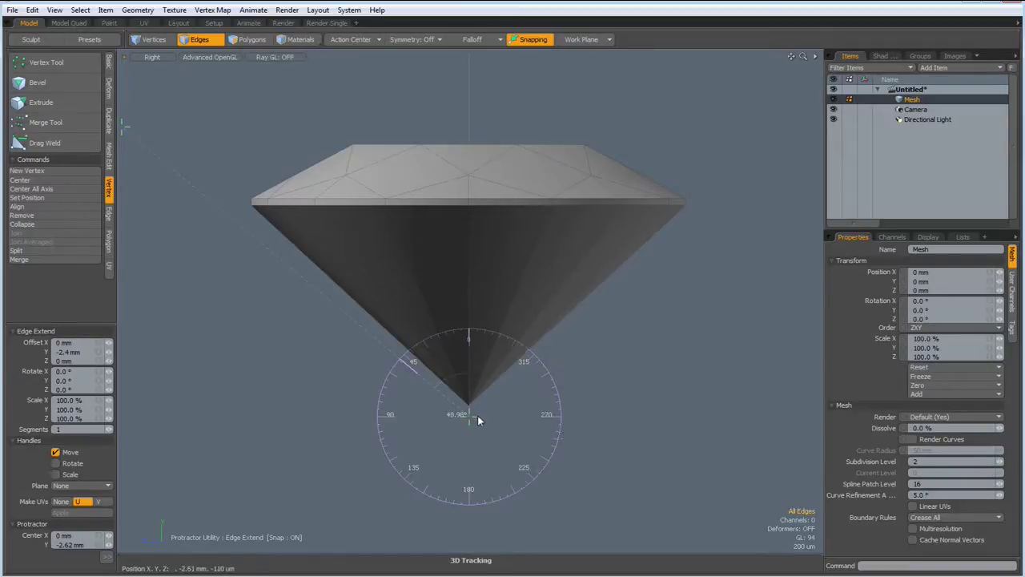
left_click_drag(471, 414, 470, 385)
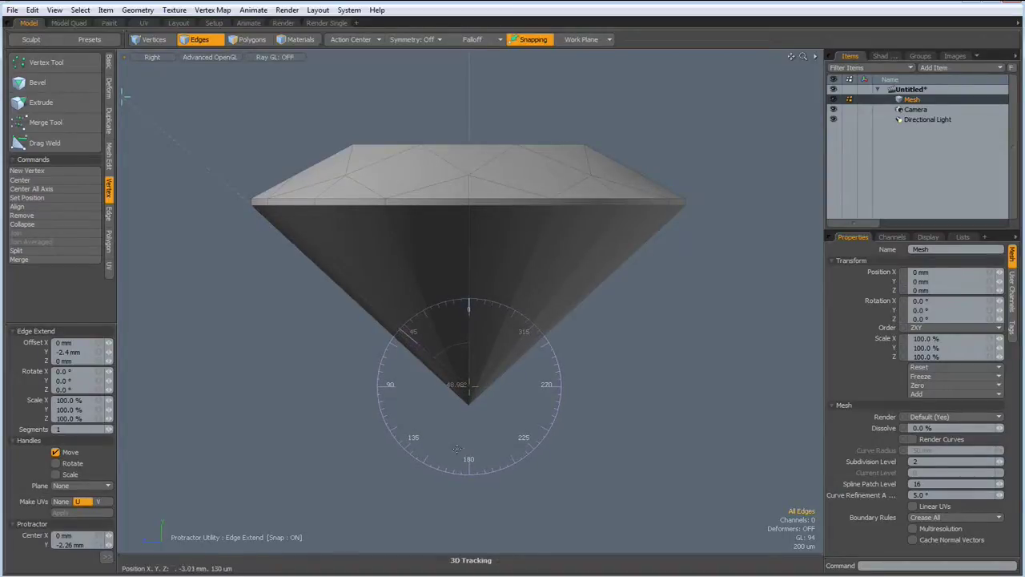
- Raise the diamond's bottom tip vertex 230 µm along Y to match the protractor line, and turn the protractor off
key("1")
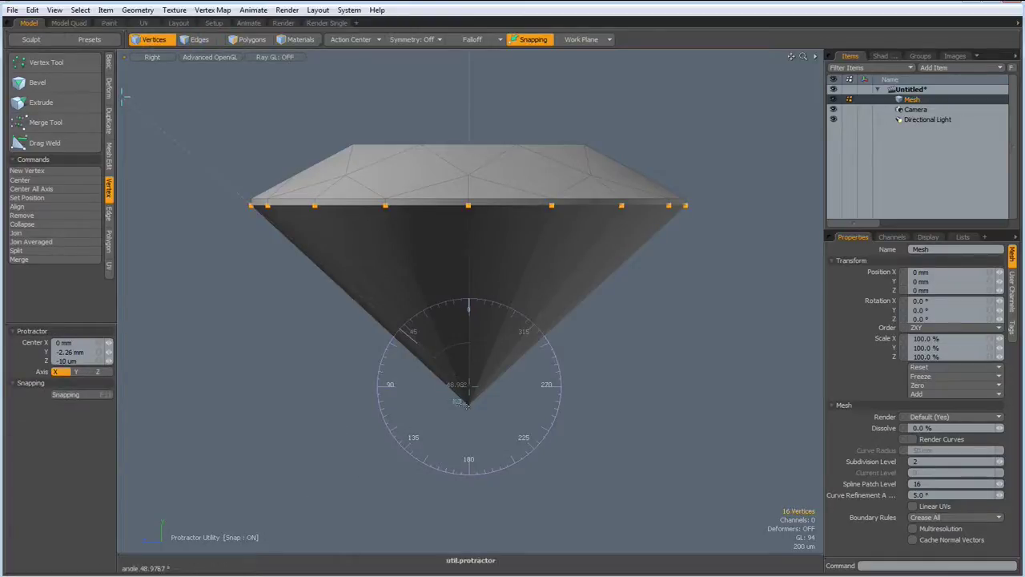
left_click(471, 406)
key("w")
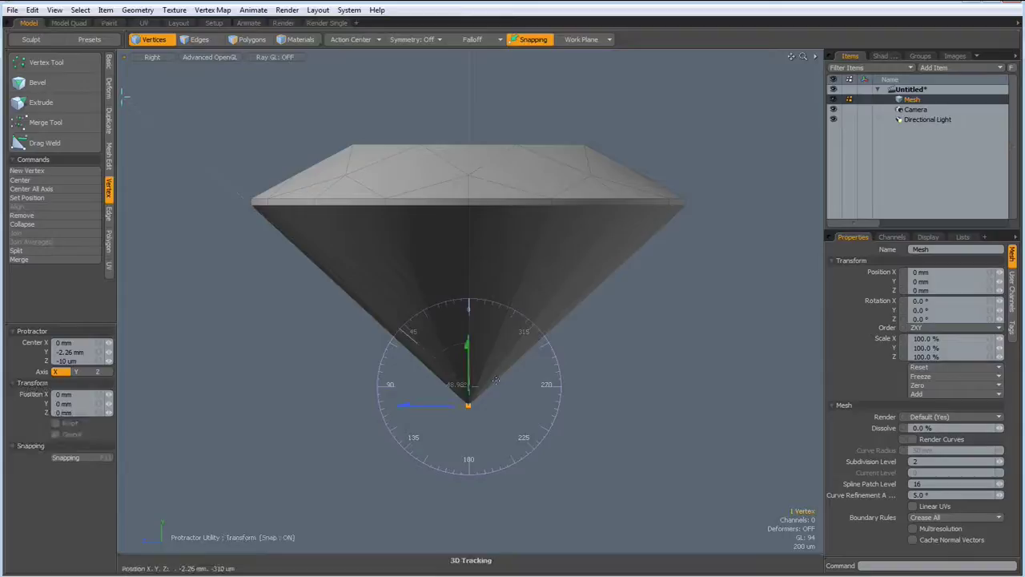
left_click_drag(468, 353, 468, 330)
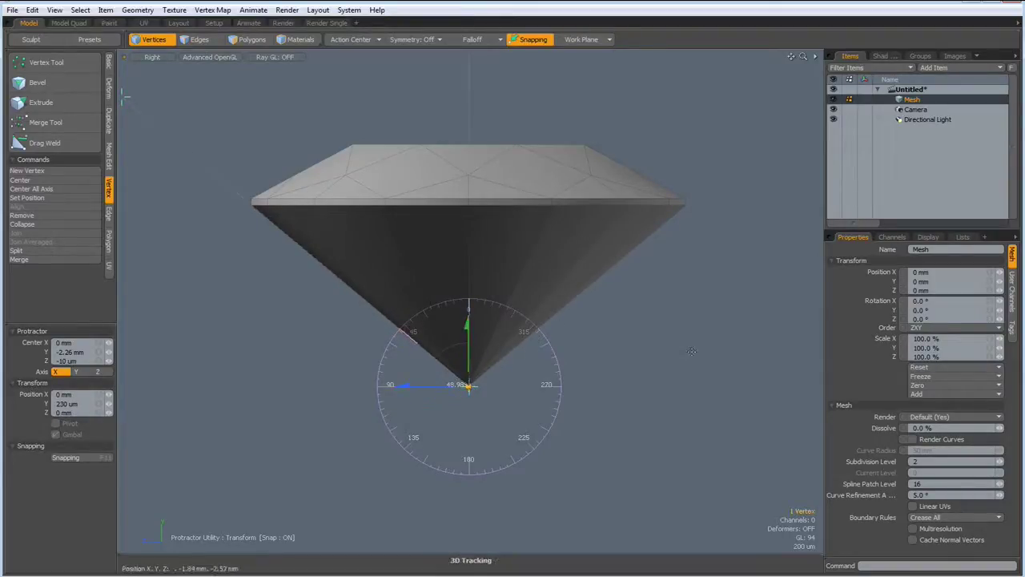
key("q")
left_click(681, 353)
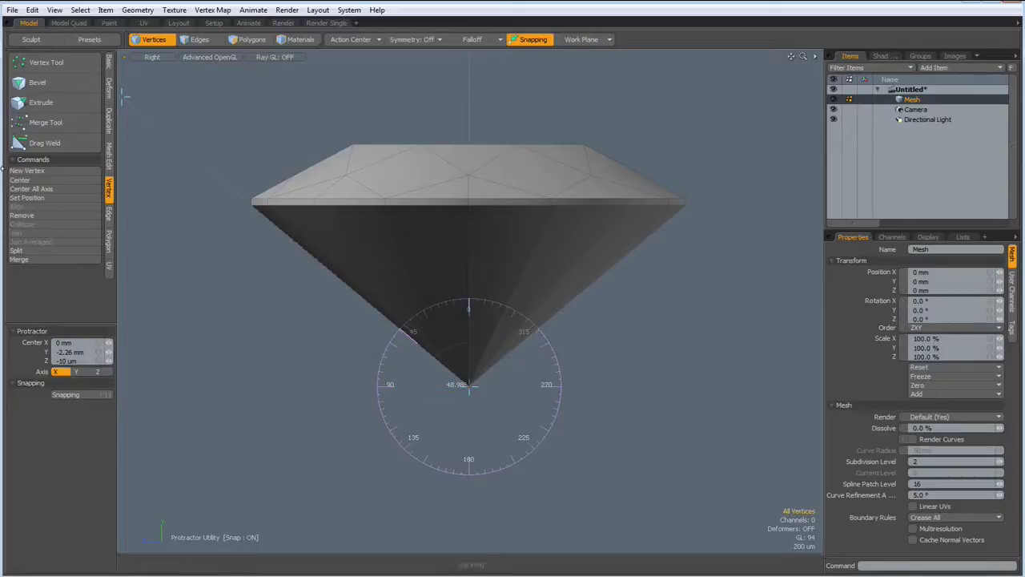
left_click(54, 10)
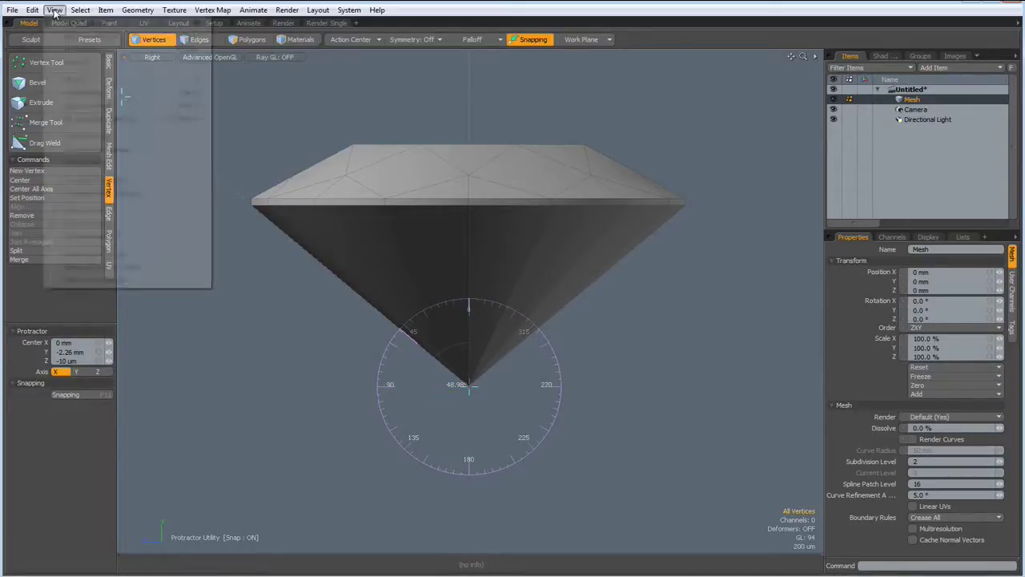
left_click(78, 224)
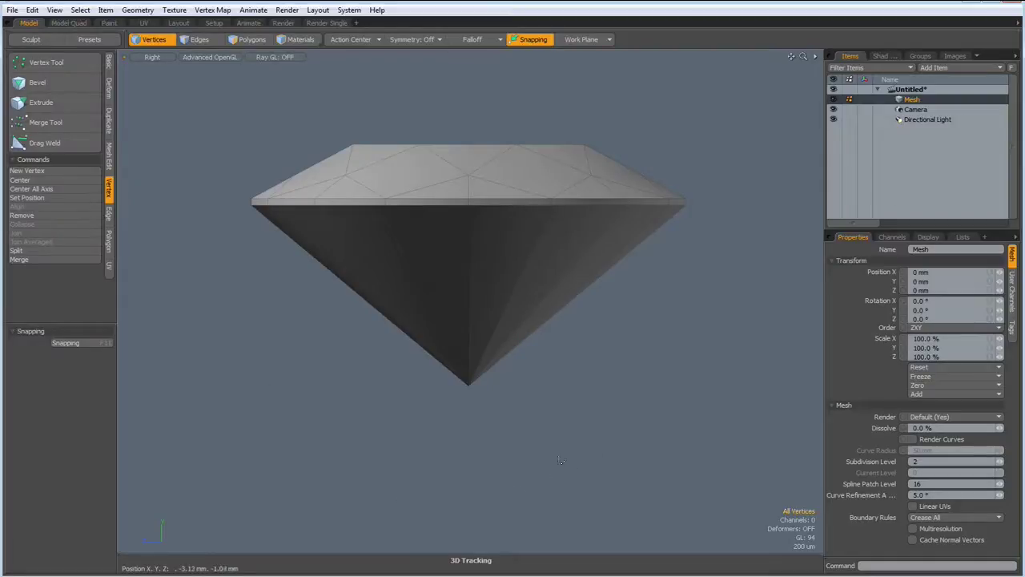
- Turn on X symmetry and slice the lower cone horizontally at Y -1.46 mm in the Right view
key("ctrl")
left_click(424, 40)
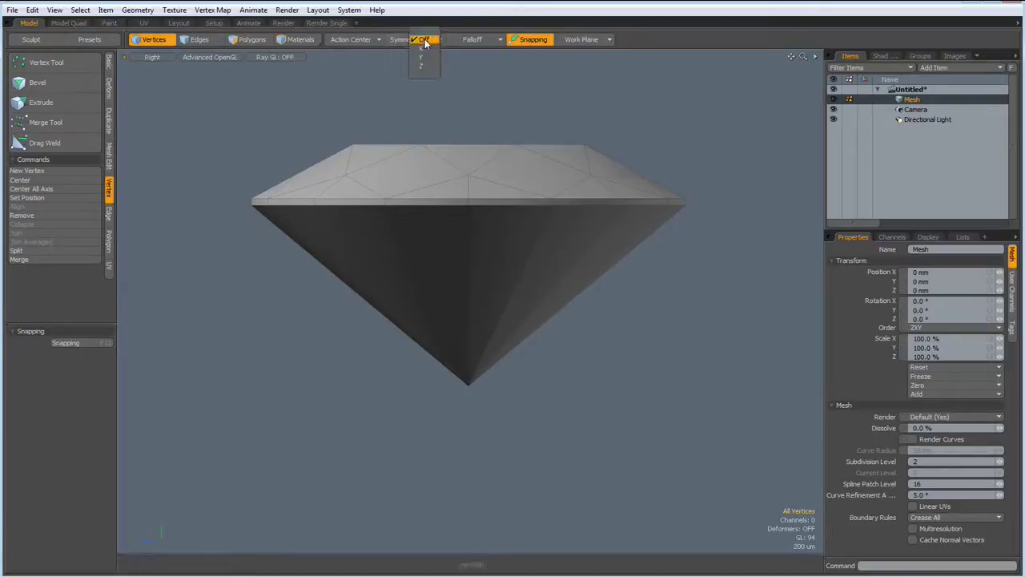
left_click(424, 49)
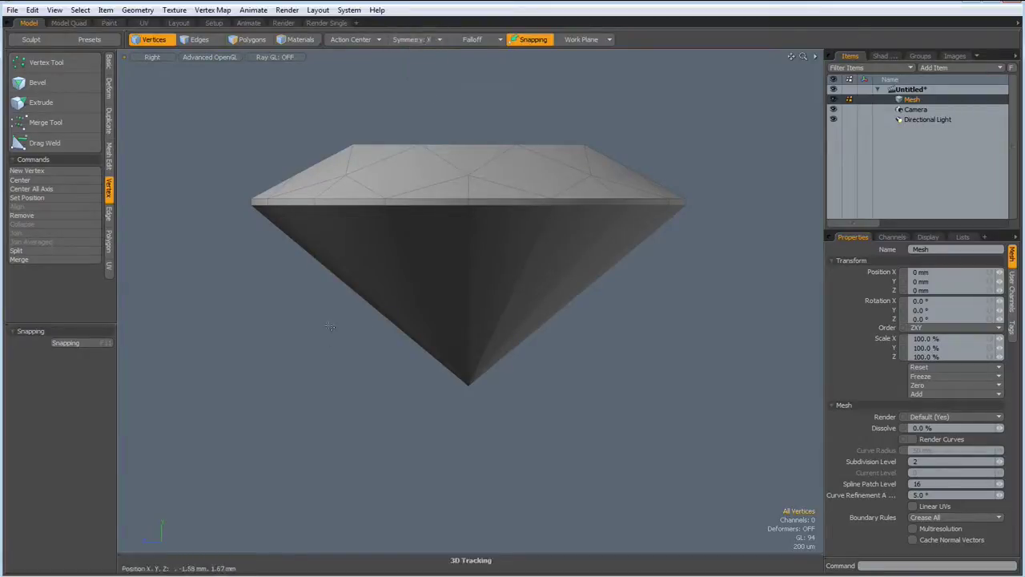
key("ctrl")
key("shift+c")
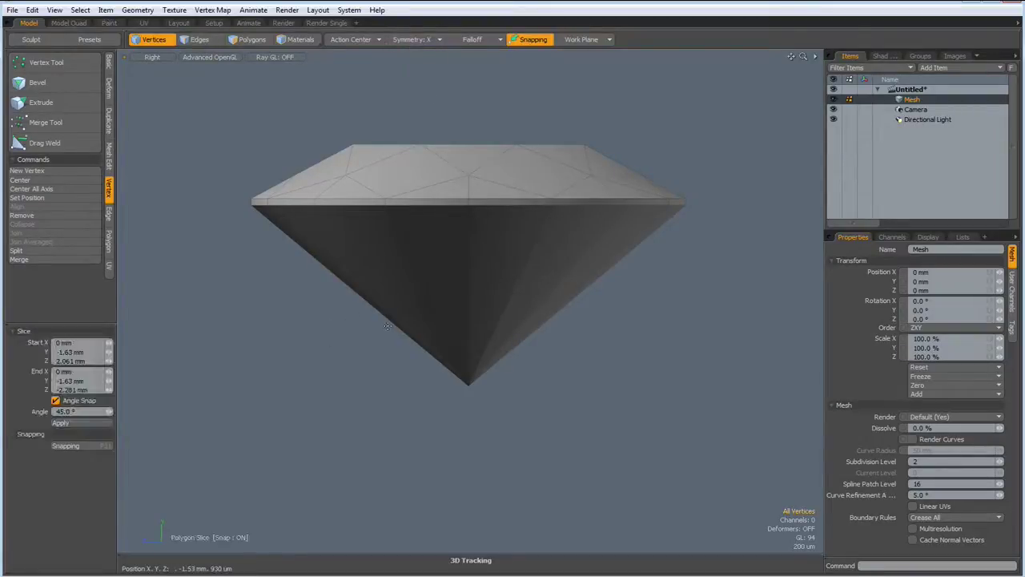
left_click_drag(348, 320, 672, 320)
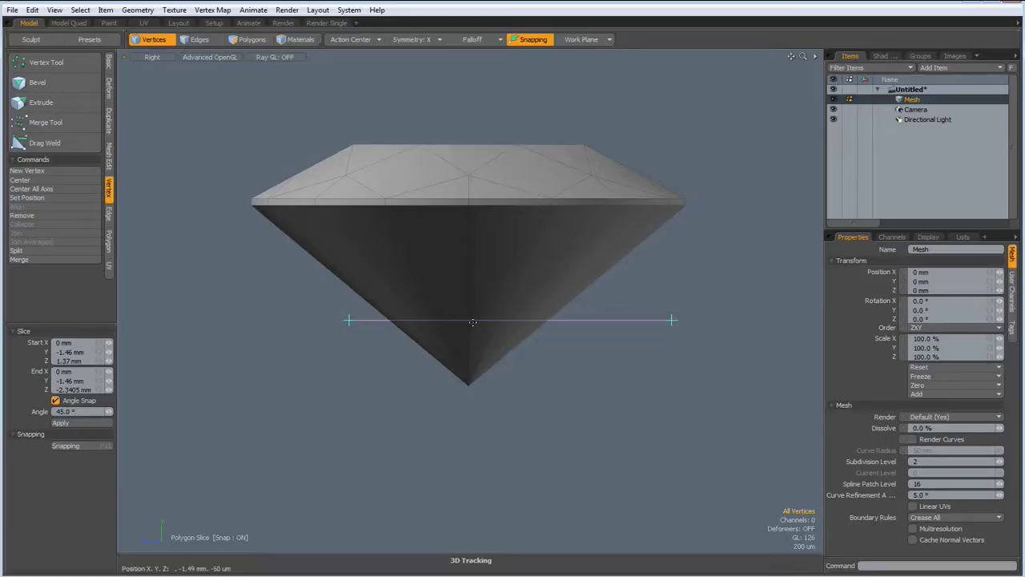
key("space")
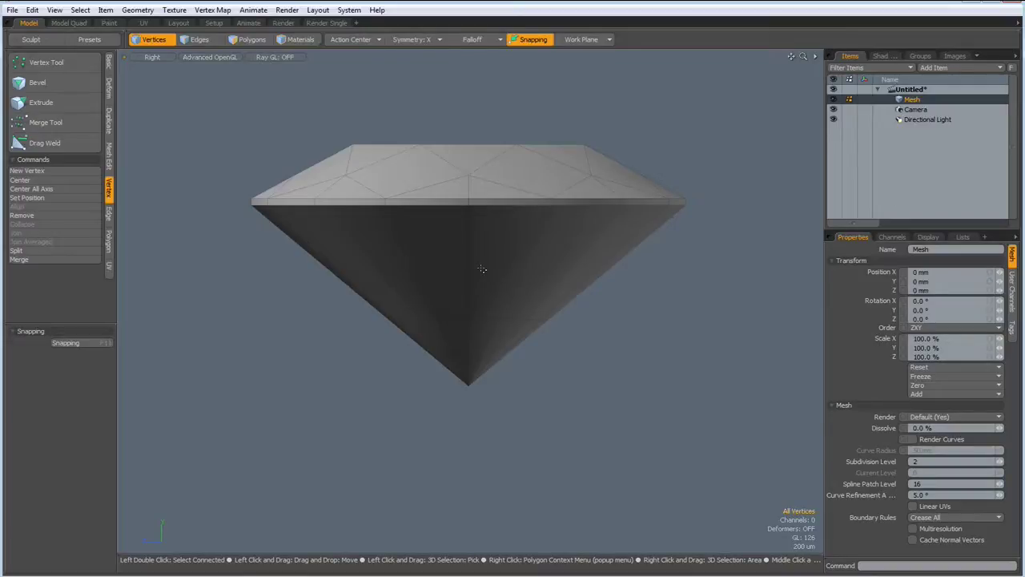
- In the Front view, start an Edge Slice zigzag from the central girdle vertex to the sliced ring and up to the second girdle vertex over
key("KP_1")
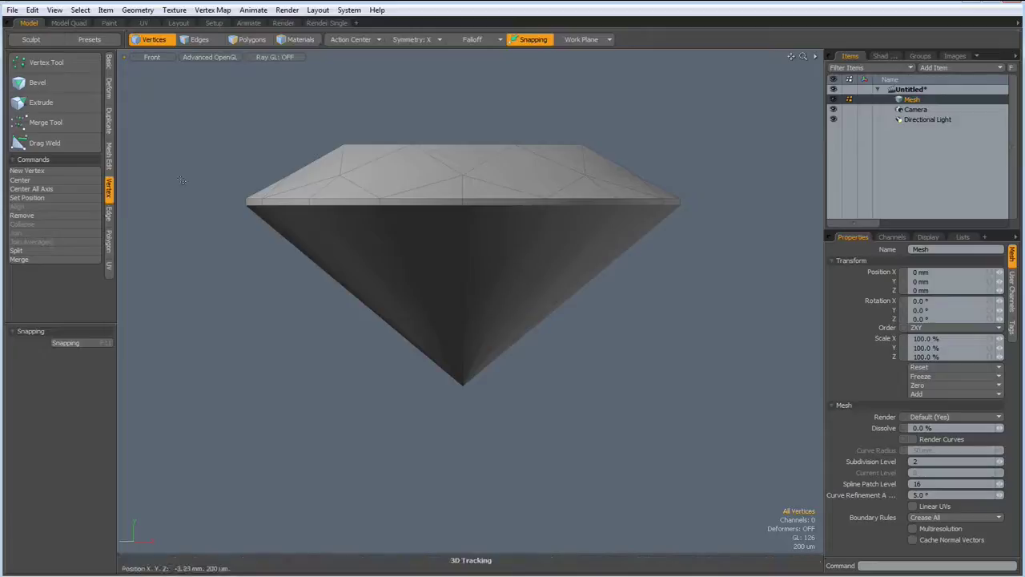
key("alt+c")
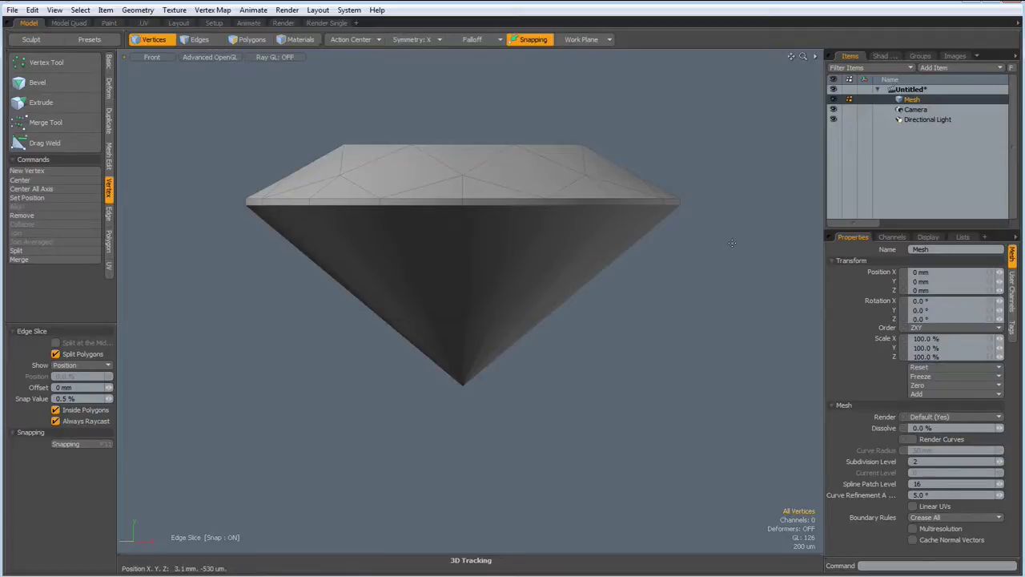
mouse_move(464, 317)
left_mouse_down()
mouse_move(531, 203)
mouse_move(462, 214)
left_mouse_up()
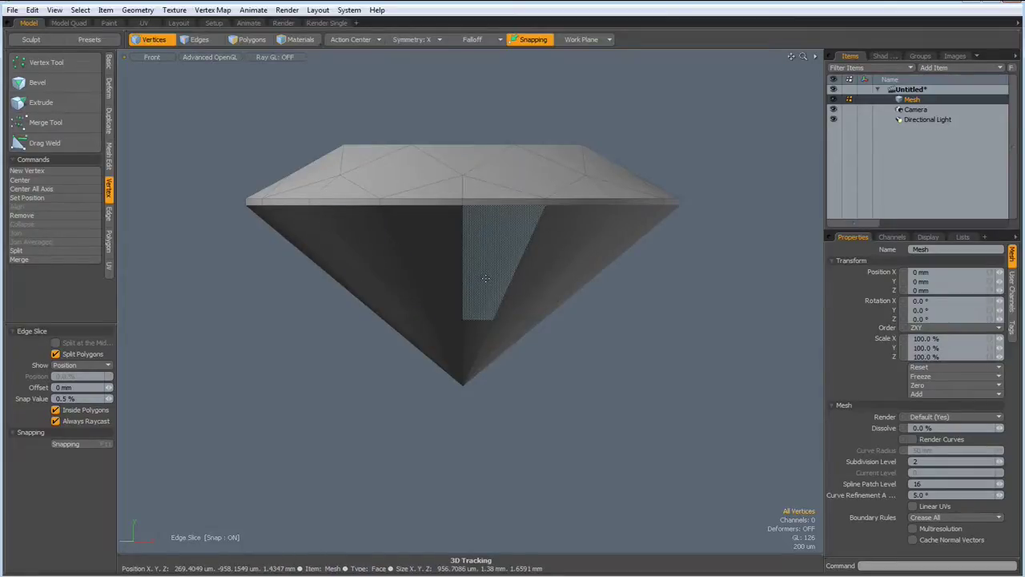
left_click(463, 208)
left_click(495, 318)
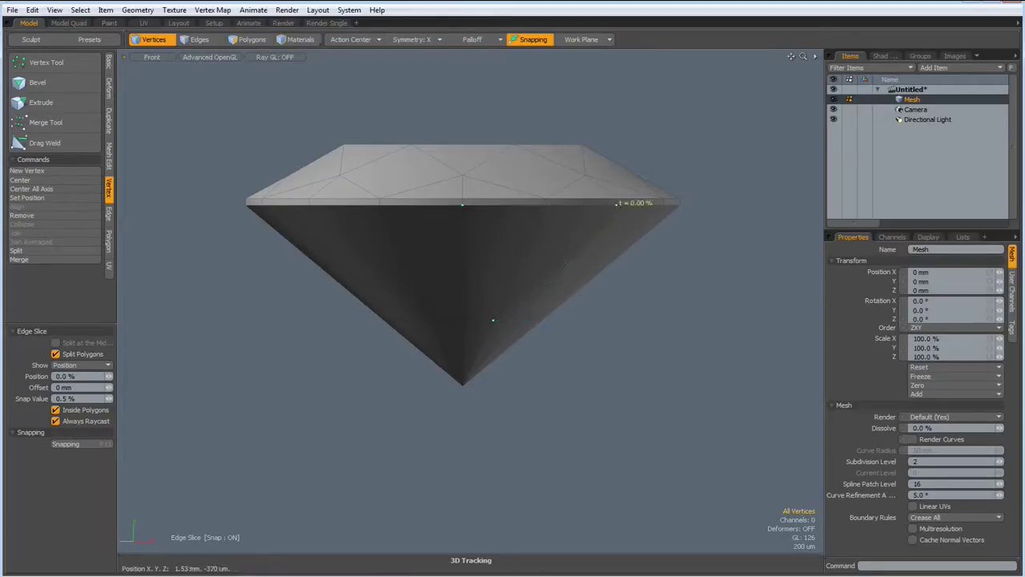
left_click(596, 232)
- In the Perspective view from below, extend the Edge Slice zigzag to the neighbouring ring points and alternate girdle vertex
key("ctrl+space")
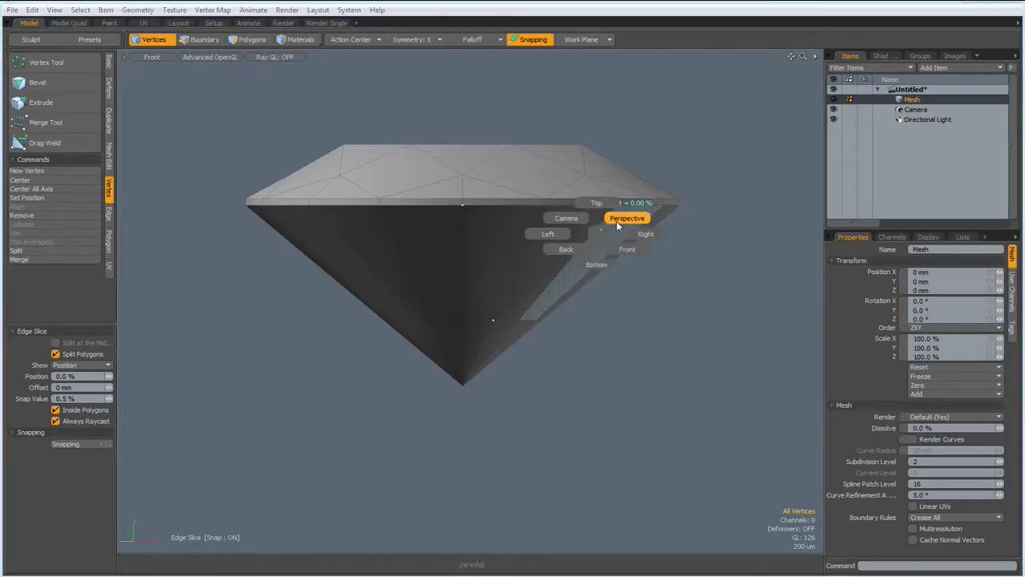
left_click(622, 223)
left_click_drag(652, 336, 530, 231, "alt")
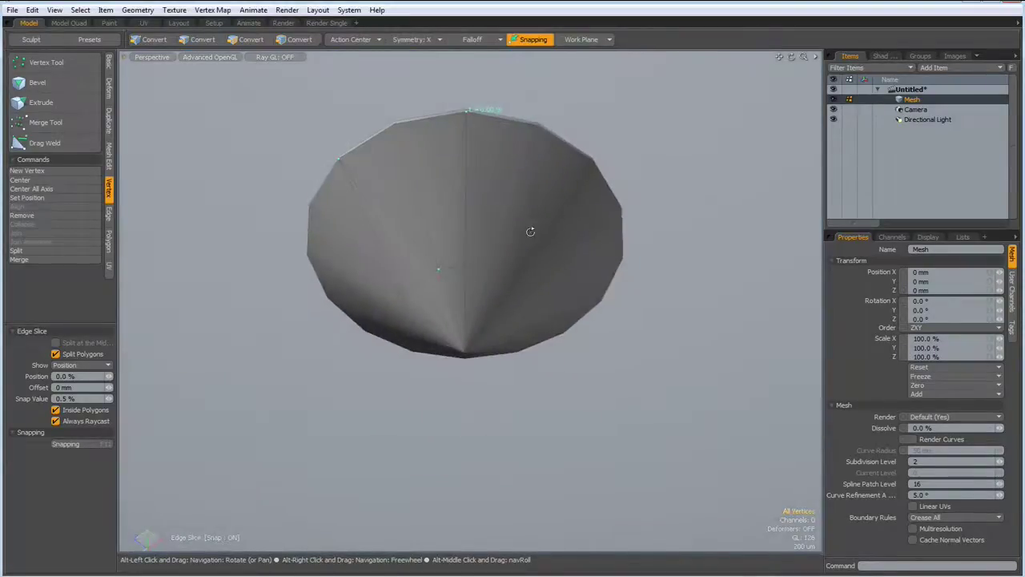
left_click(497, 268)
left_click(593, 160)
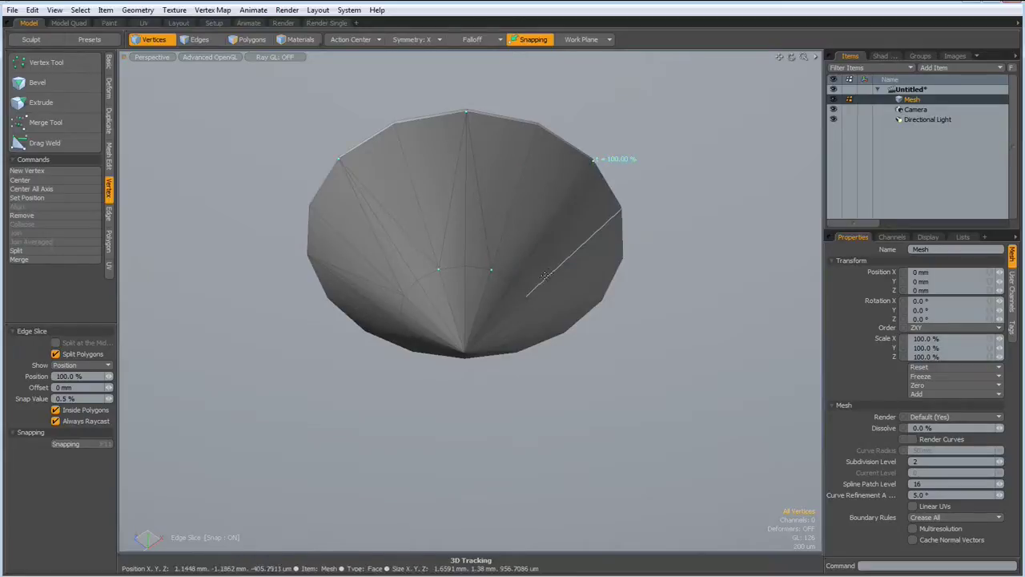
left_click(526, 295)
- Complete the zigzag cuts between ring points and alternate girdle vertices around the rest of the lower cone
left_click_drag(525, 294, 531, 190, "alt")
left_click(568, 150)
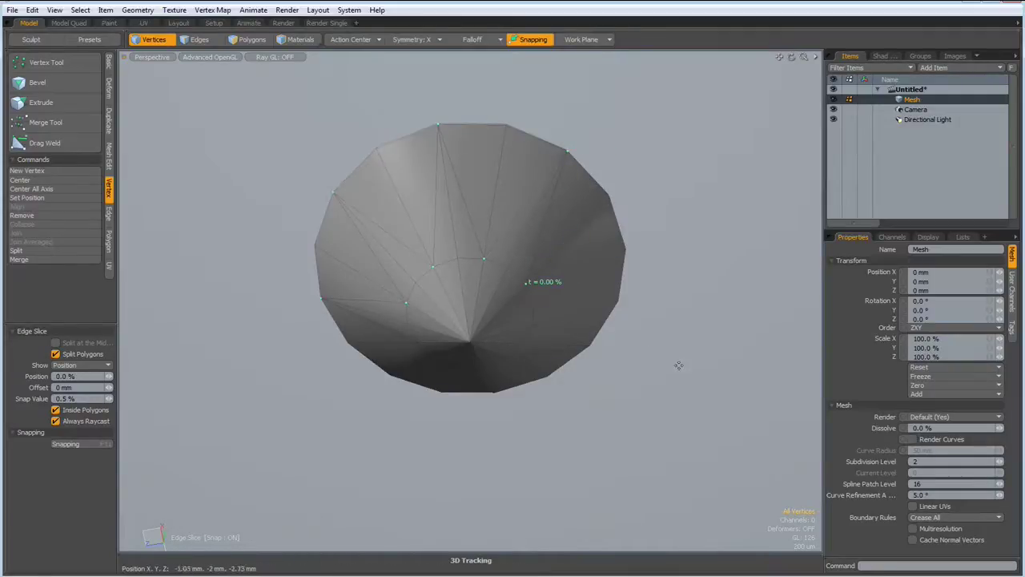
left_click(483, 258)
left_click_drag(483, 258, 573, 358, "alt")
left_click(563, 145)
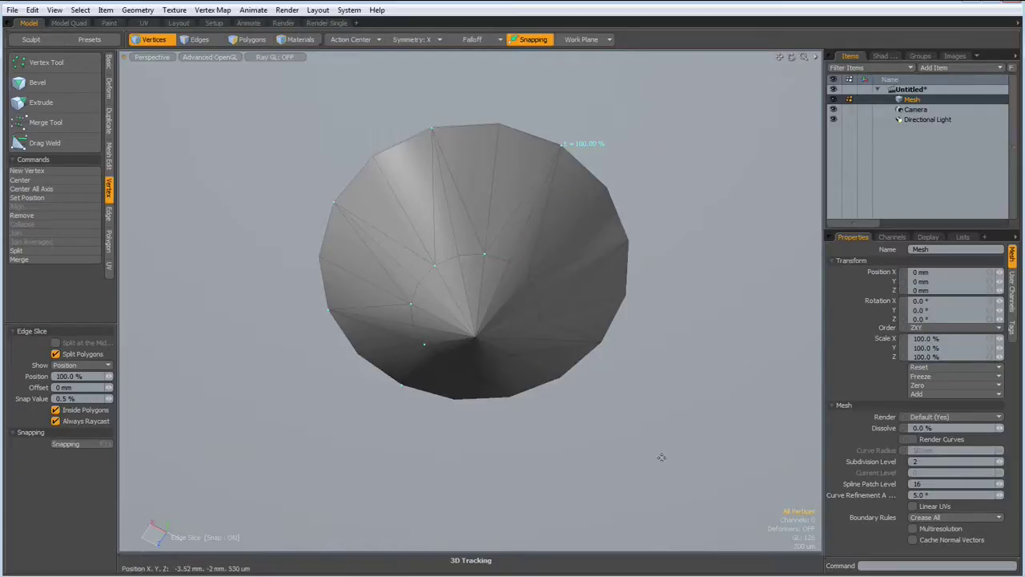
key("space")
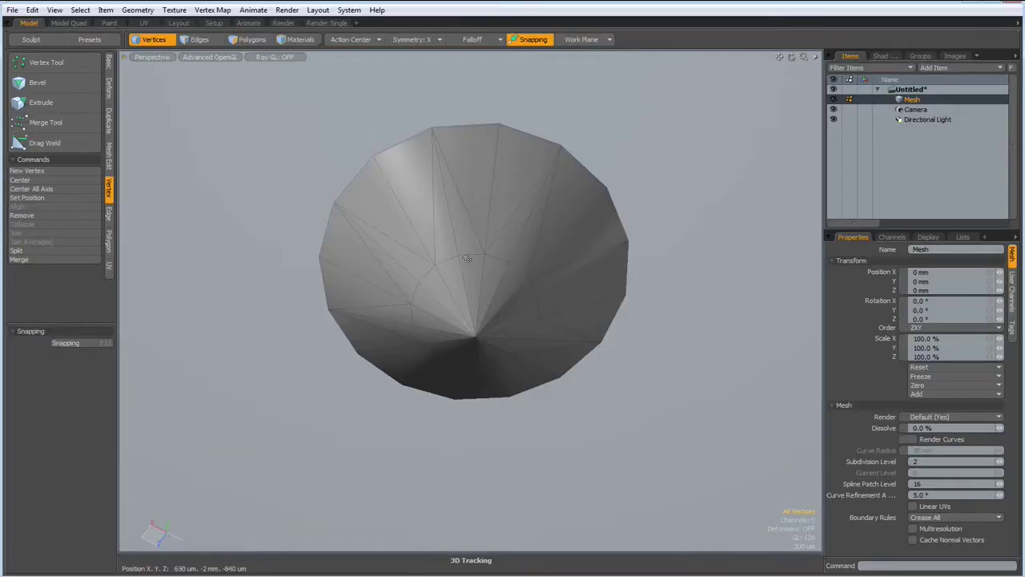
- Select the horizontal ring edges and the alternate full-length edges running from girdle to tip, and remove them from the lower cone
key("2")
double_click(447, 250)
double_click(464, 280, "shift")
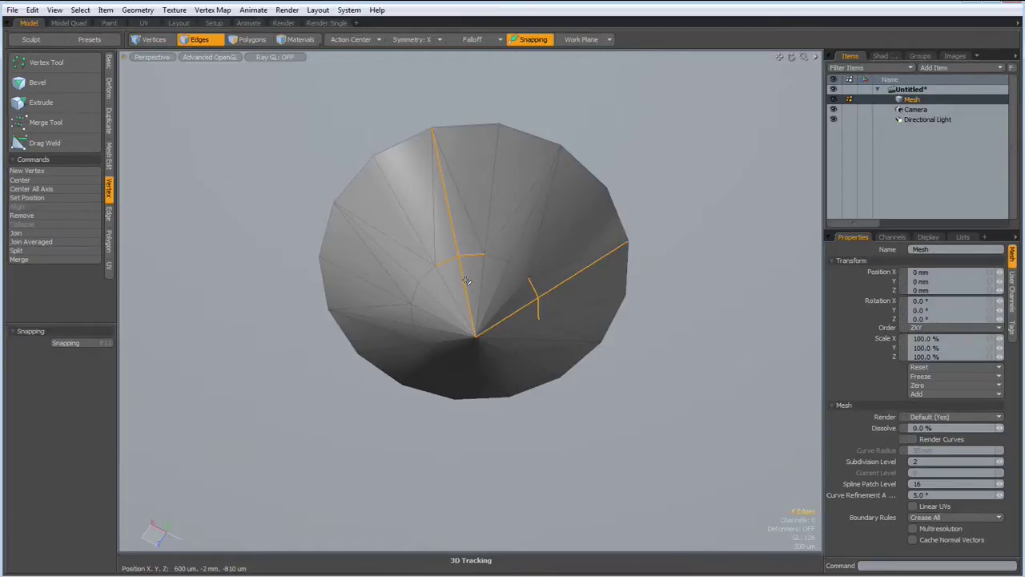
double_click(497, 257, "shift")
left_click(485, 290, "shift")
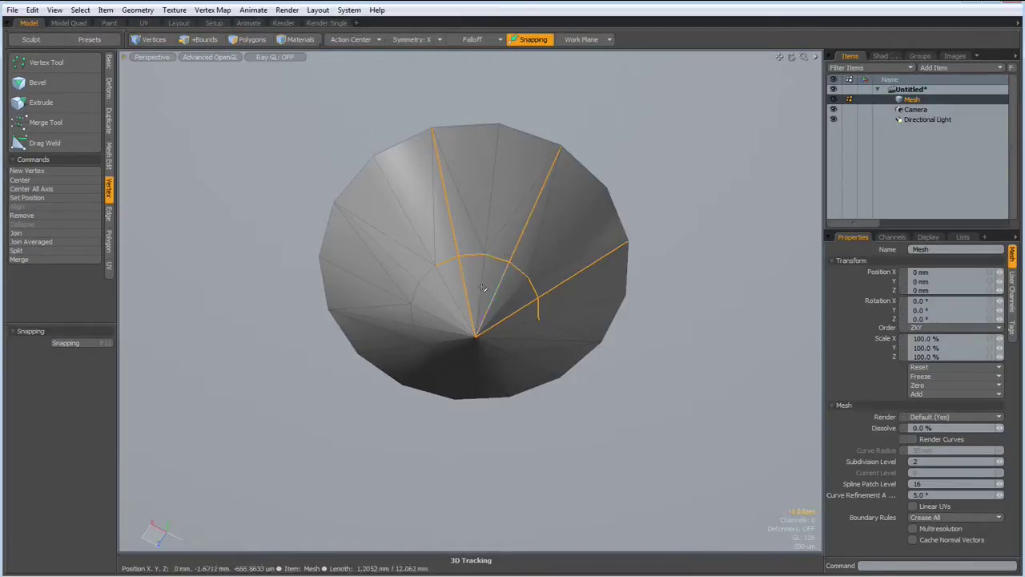
double_click(432, 291, "shift")
left_click(417, 286, "shift")
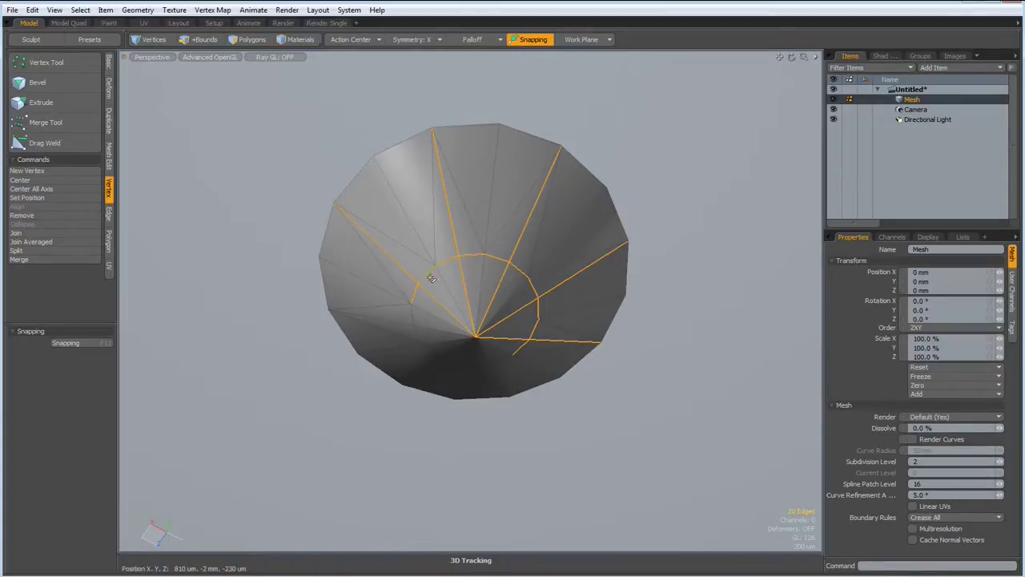
double_click(409, 325, "shift")
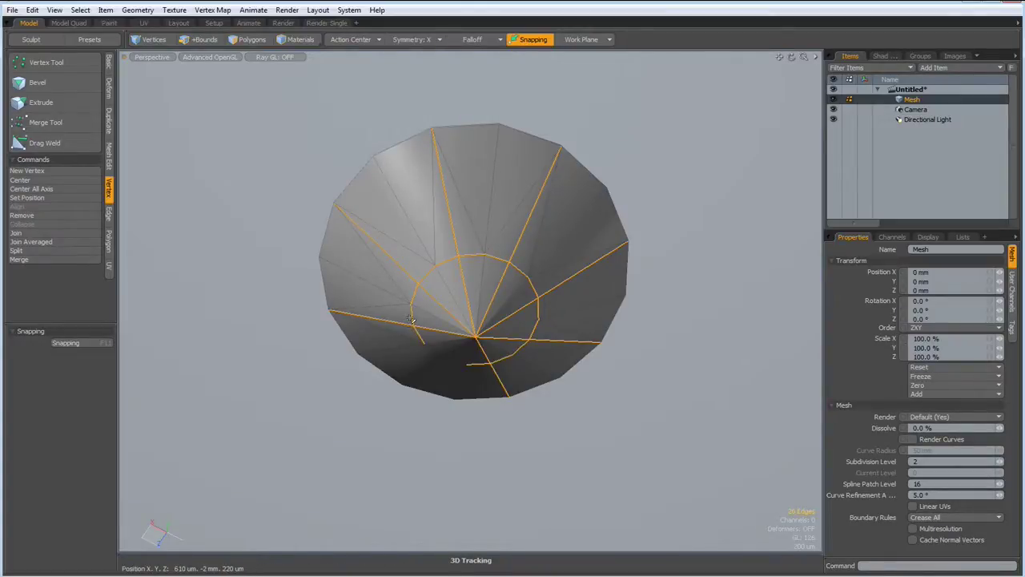
left_click_drag(411, 319, 455, 337, "alt")
left_click(439, 348, "shift")
left_click(436, 345, "shift")
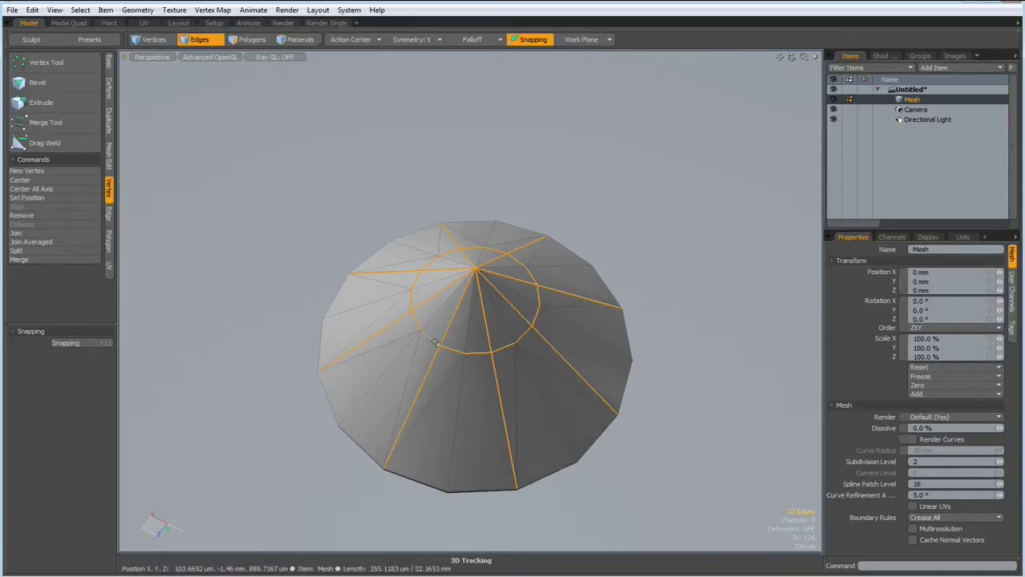
key("Escape")
left_click_drag(474, 346, 472, 298, "alt")
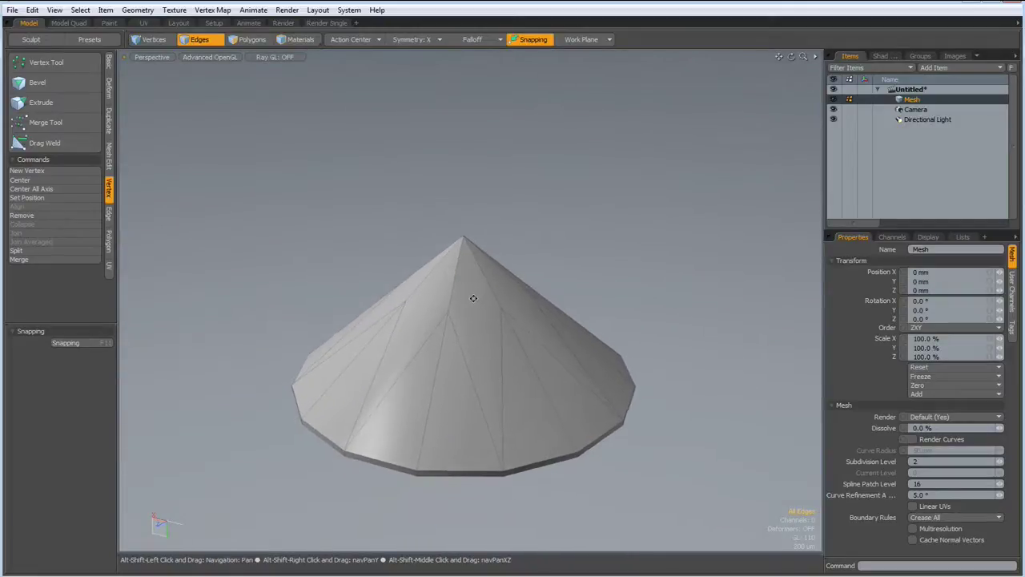
- Bevel the vertex at the tip of the lower cone with an inset of about 180 um and clear the selection
key("1")
left_click(482, 252)
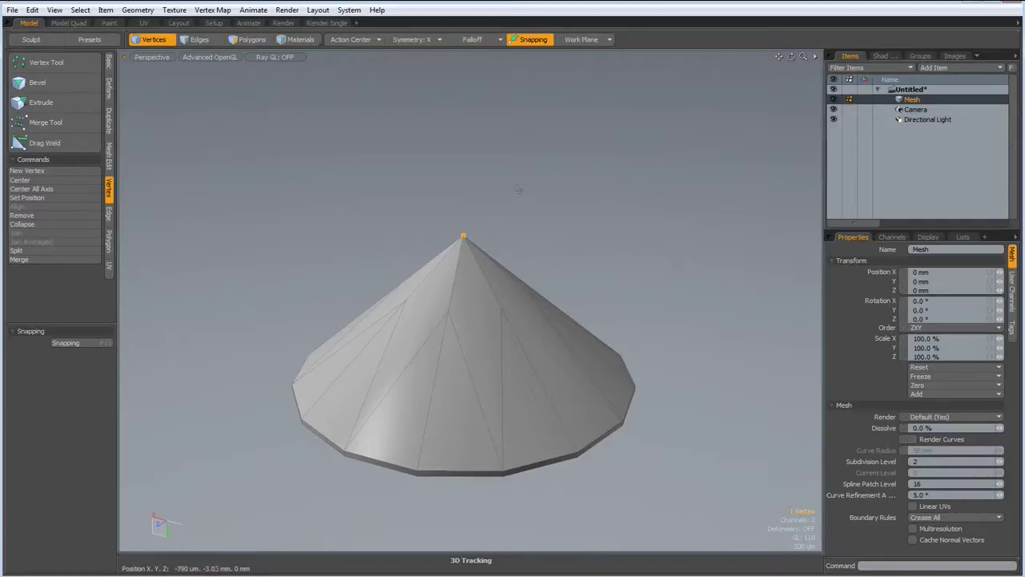
left_click_drag(444, 289, 451, 318, "alt")
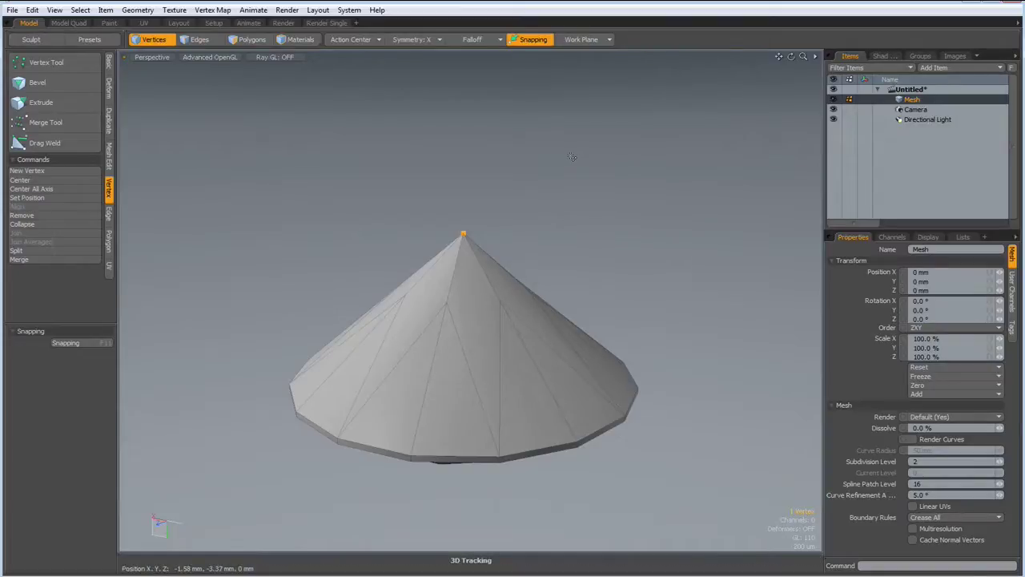
key("b")
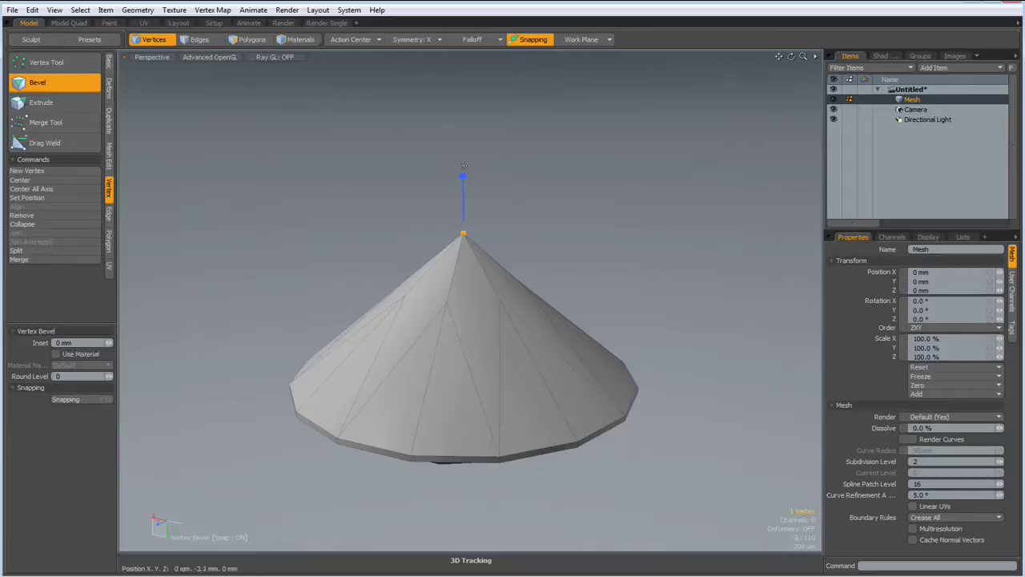
left_click_drag(462, 174, 464, 176)
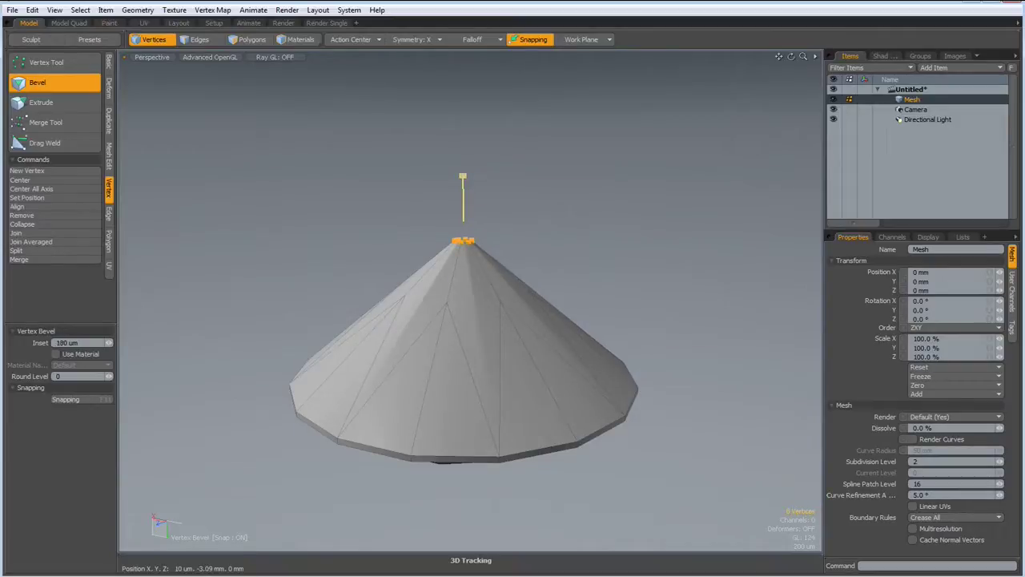
key("space")
left_click(600, 209)
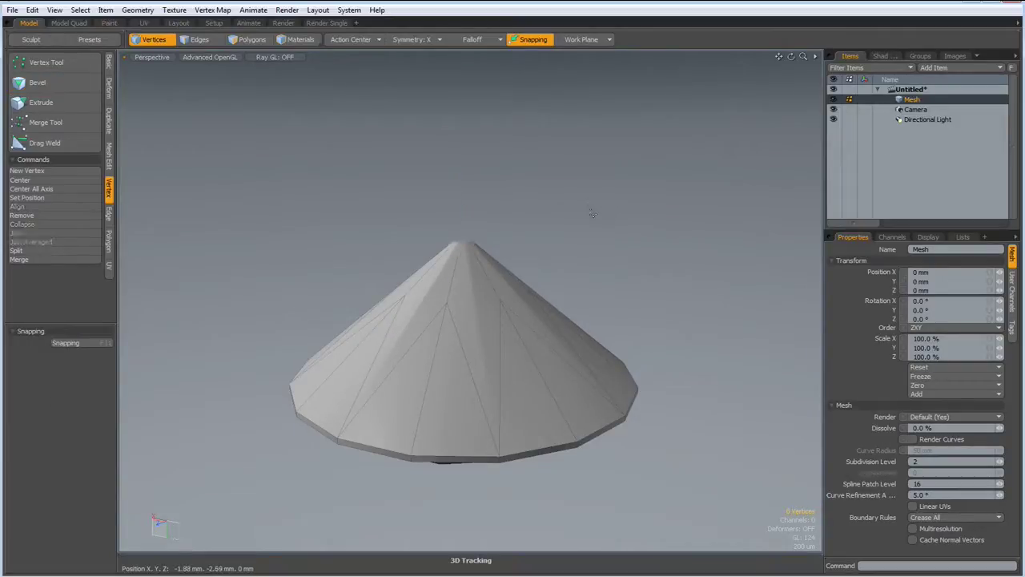
key("grave")
left_click(620, 197)
- Toggle the subdivision display of the diamond on and off, and examine its crown, girdle and point from above
left_click_drag(523, 184, 360, 398, "alt")
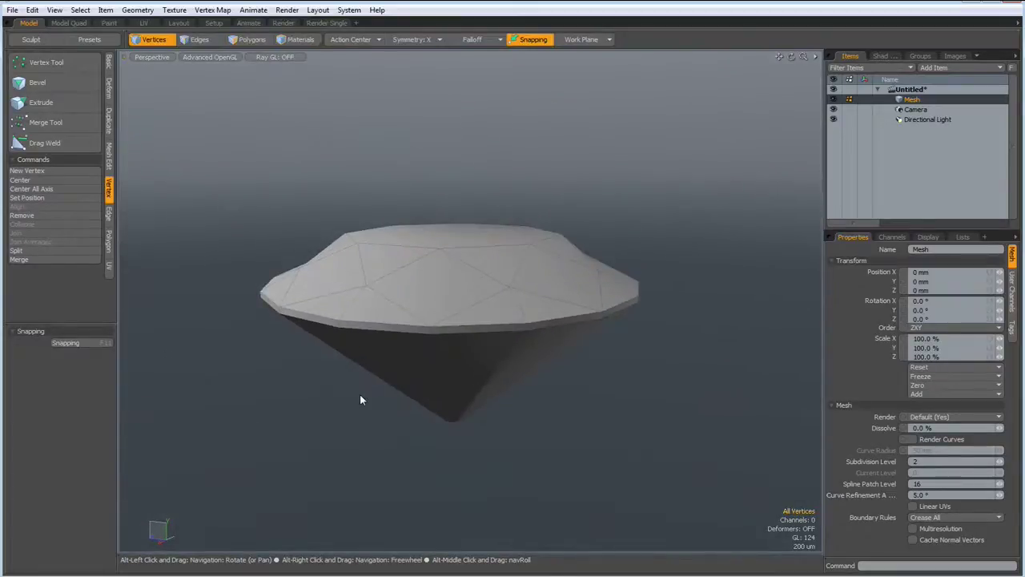
key("Tab")
key("Tab")
left_click_drag(360, 394, 428, 401, "alt")
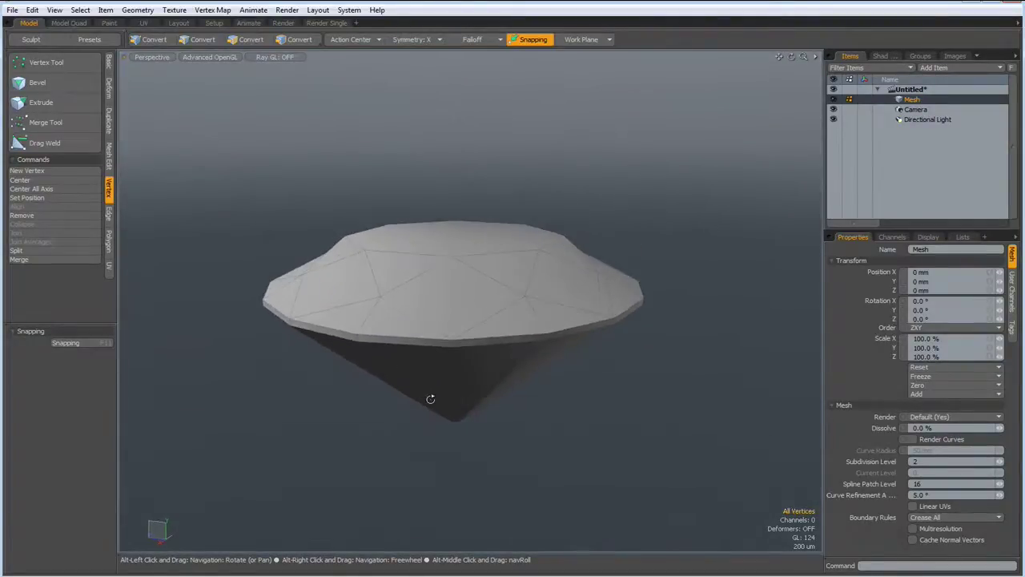
scroll(475, 297, "up", 3)
left_click_drag(440, 300, 460, 253, "alt")
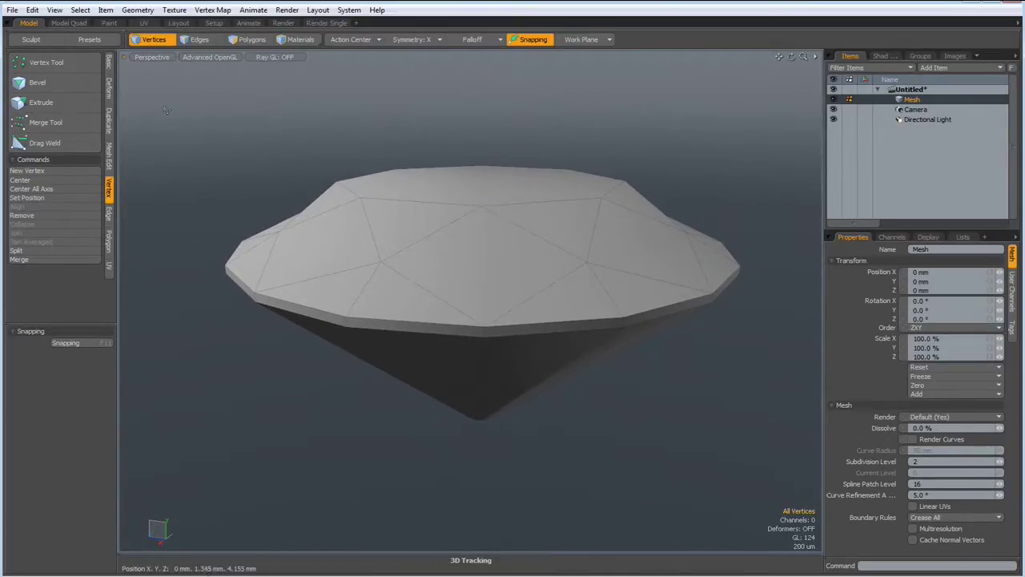
- Select all edges of the diamond, set their subdivision edge weight to 100%, clear the selection and turn on subdivision
key("2")
left_click_drag(162, 105, 767, 544)
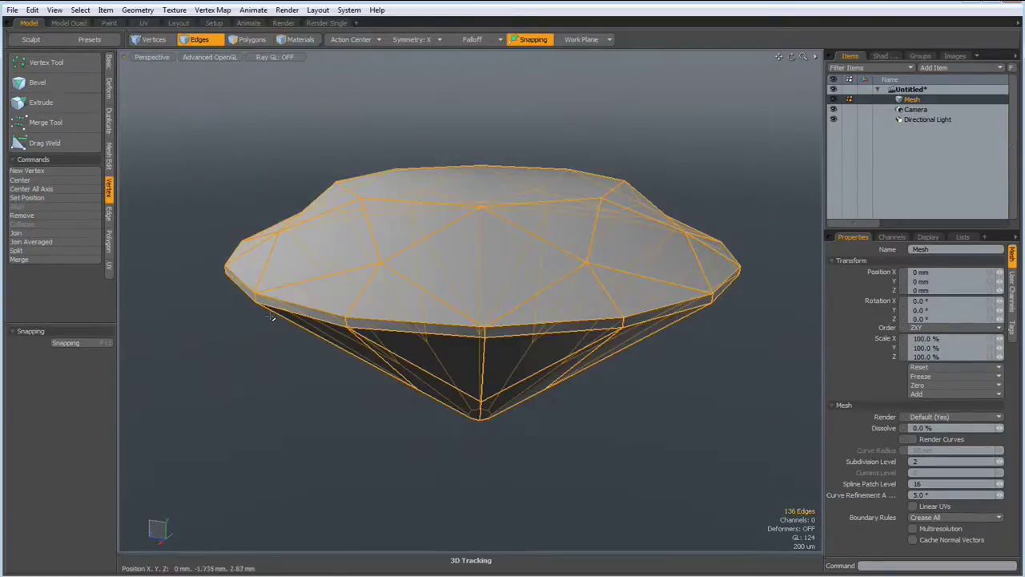
left_click(215, 11)
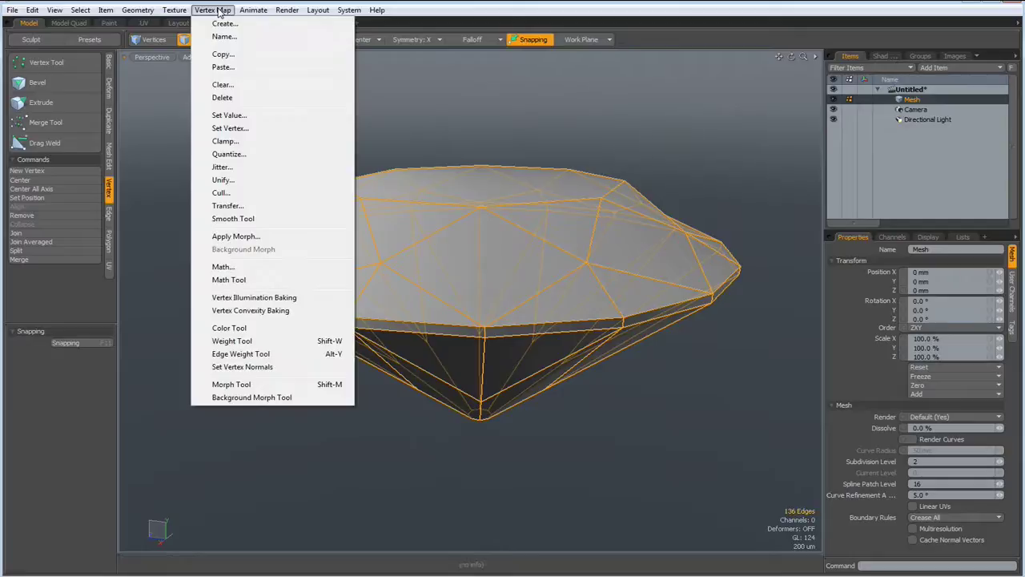
left_click(246, 356)
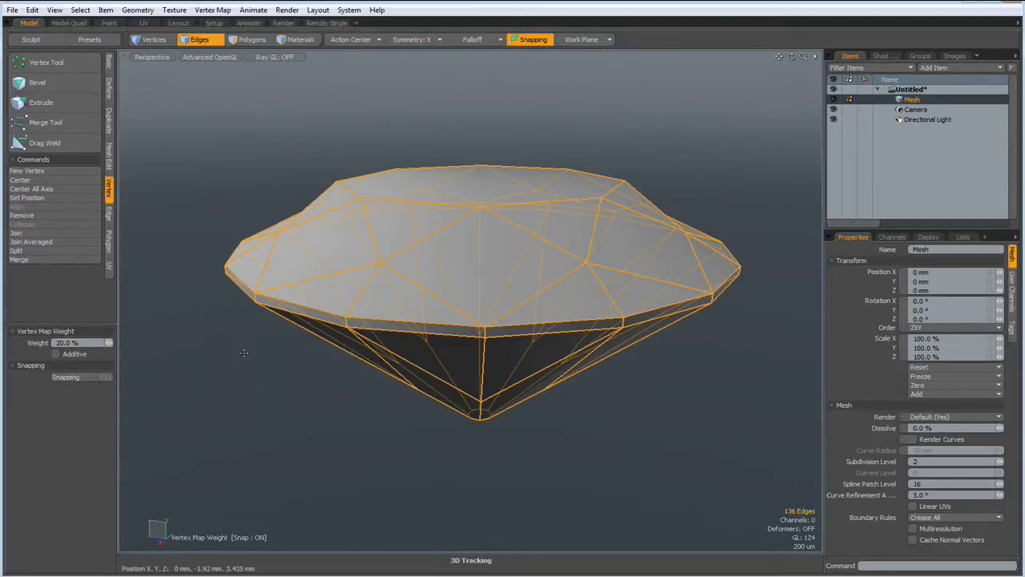
left_click_drag(84, 342, 51, 344)
type("10")
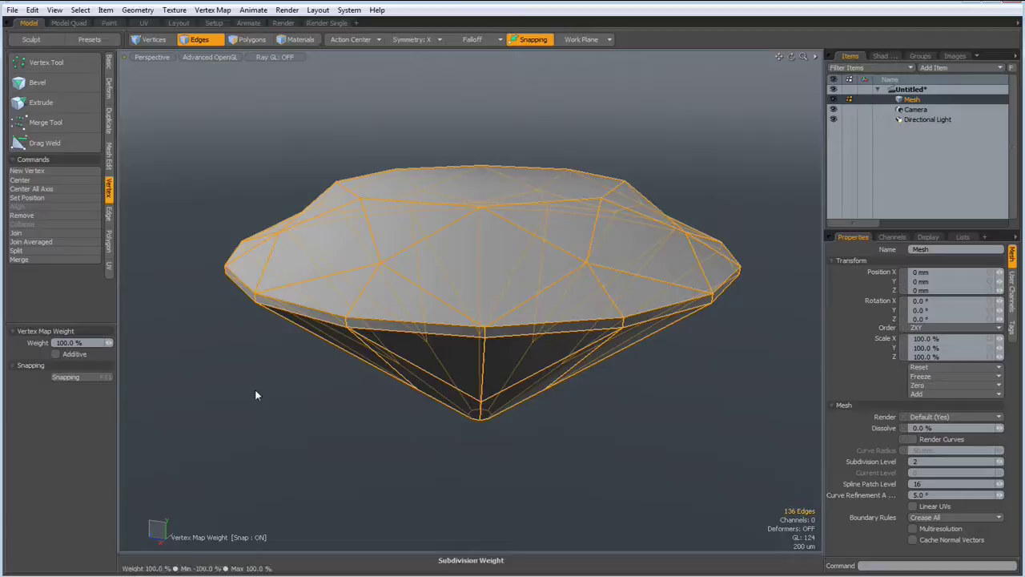
key("space")
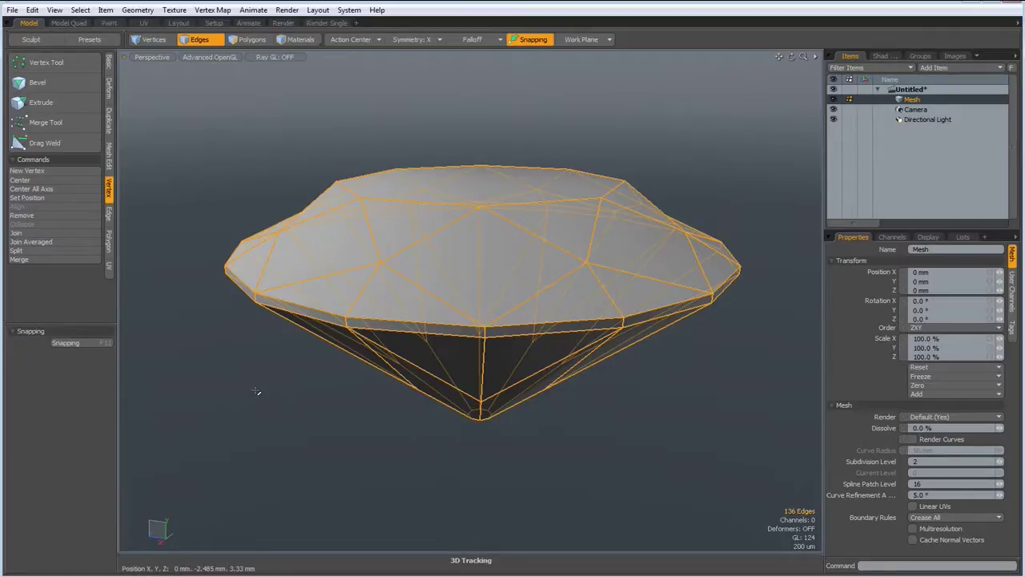
left_click(256, 391)
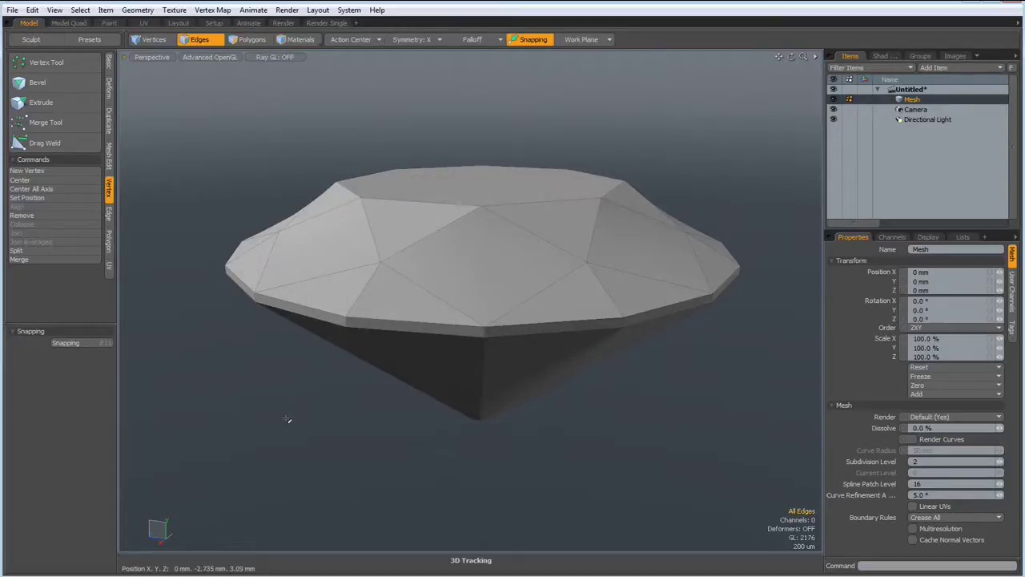
key("alt")
left_click_drag(435, 489, 568, 360, "alt")
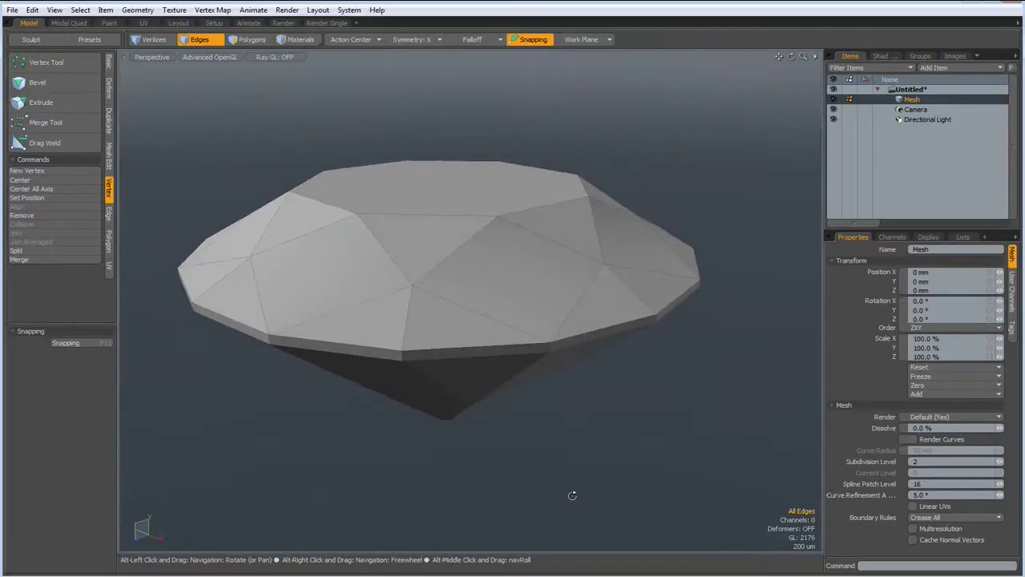
- Switch to the render layout and adjust the render camera so the diamond fills the preview
left_click(283, 23)
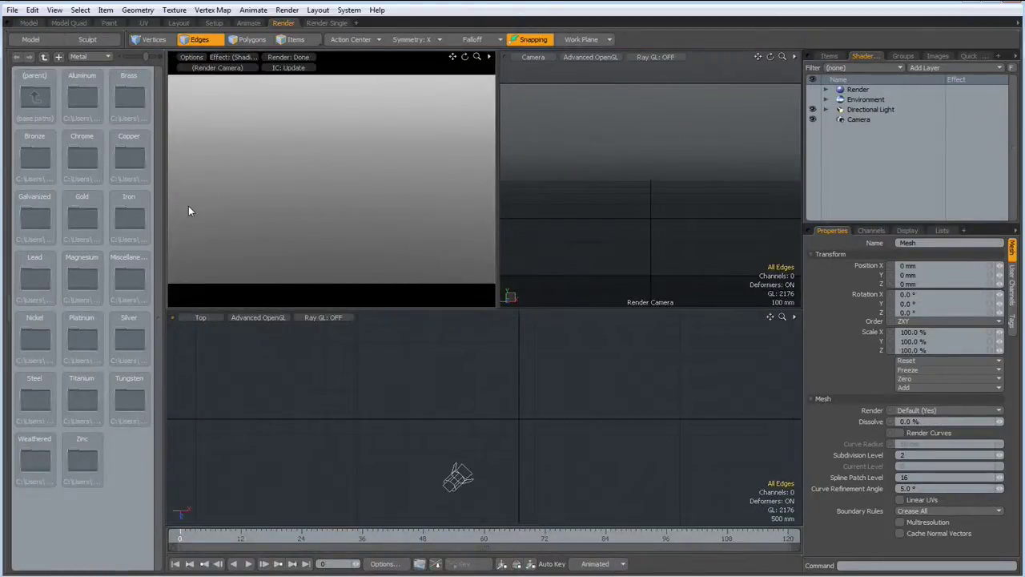
left_click_drag(289, 166, 328, 180, "alt")
scroll(324, 177, "up", 5)
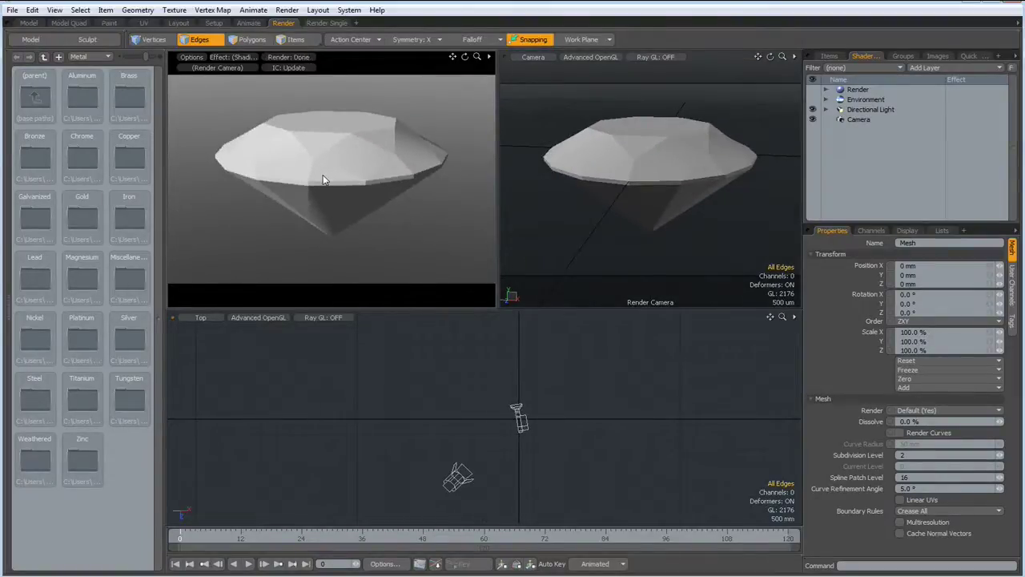
scroll(323, 174, "up", 2)
left_click_drag(320, 171, 327, 183, "alt+shift")
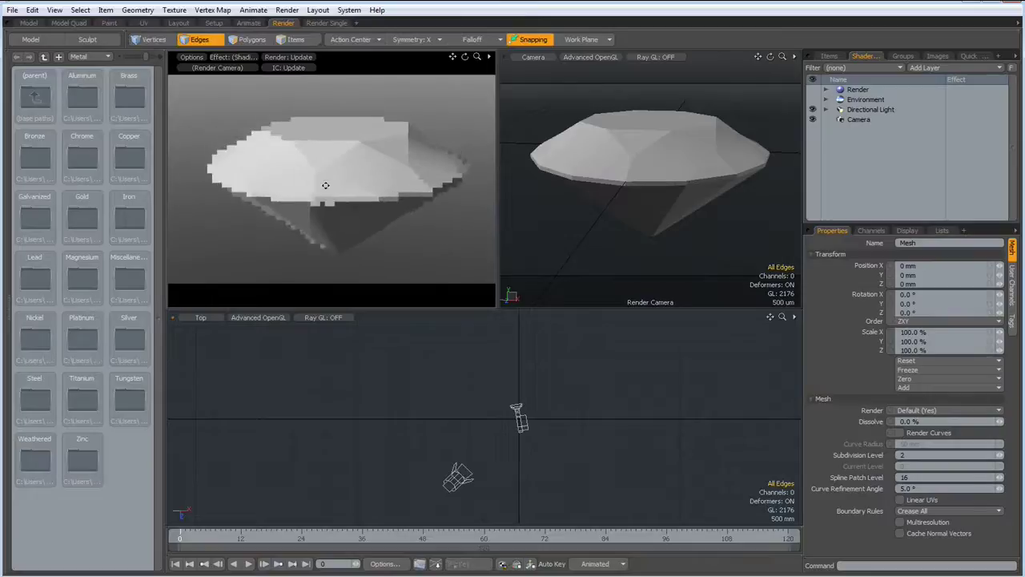
- Apply the Diamond 01 preset from the Organic Gemstones materials to the diamond in the render preview
double_click(34, 100)
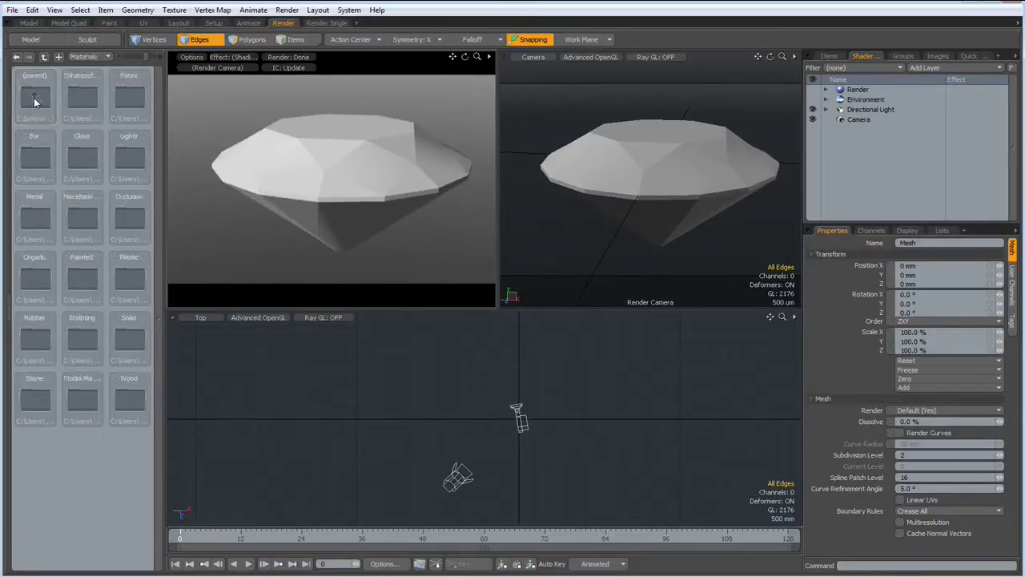
double_click(35, 280)
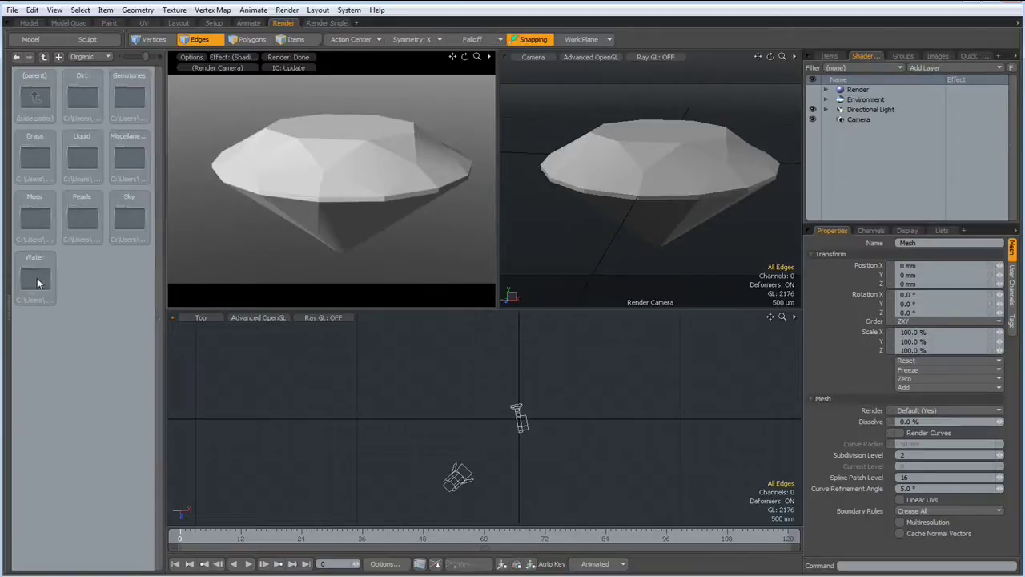
double_click(130, 97)
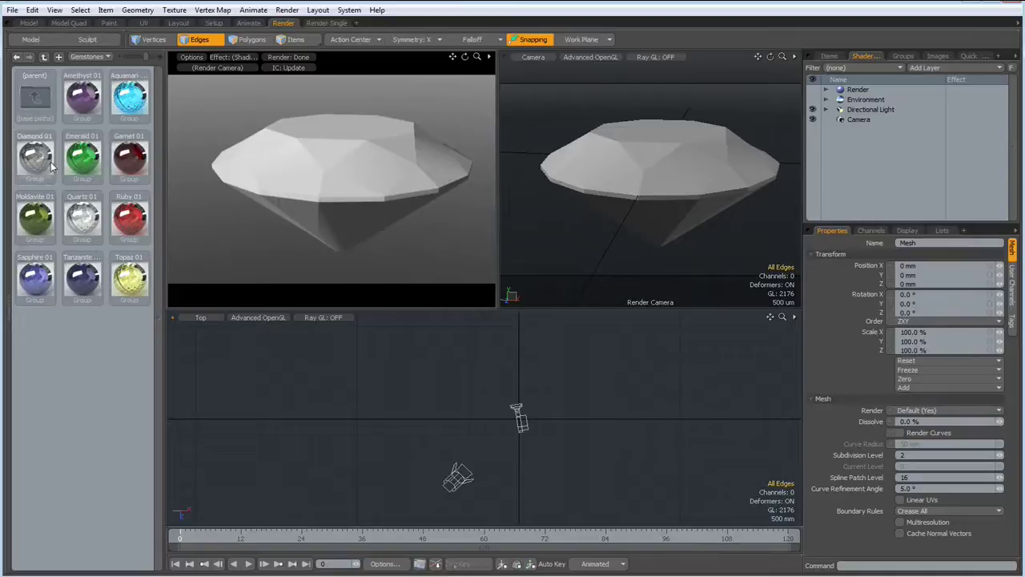
left_click_drag(34, 158, 332, 155)
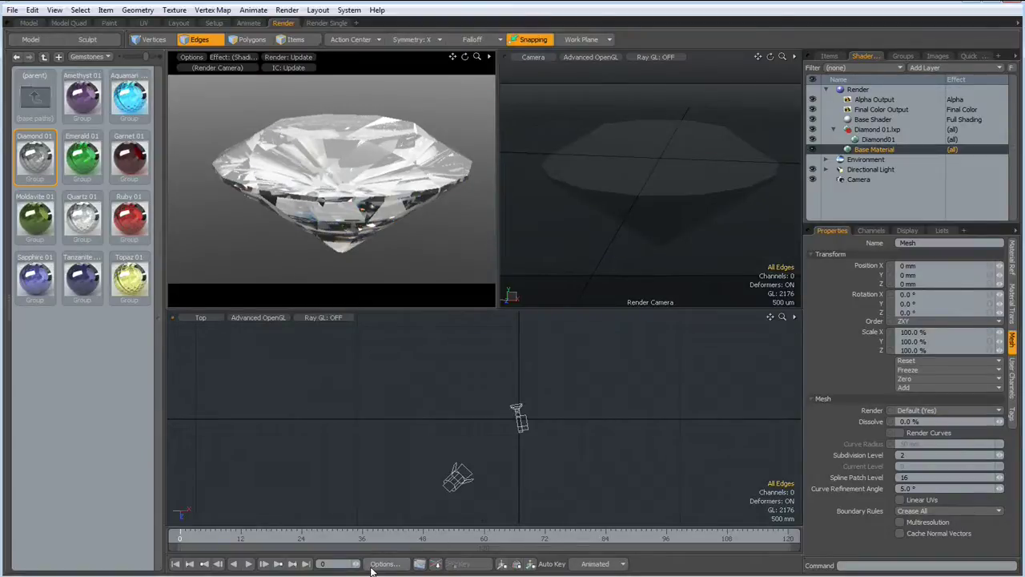
- Add the Abstract Studio 02 preset from the Studio environments to the scene
left_click(180, 23)
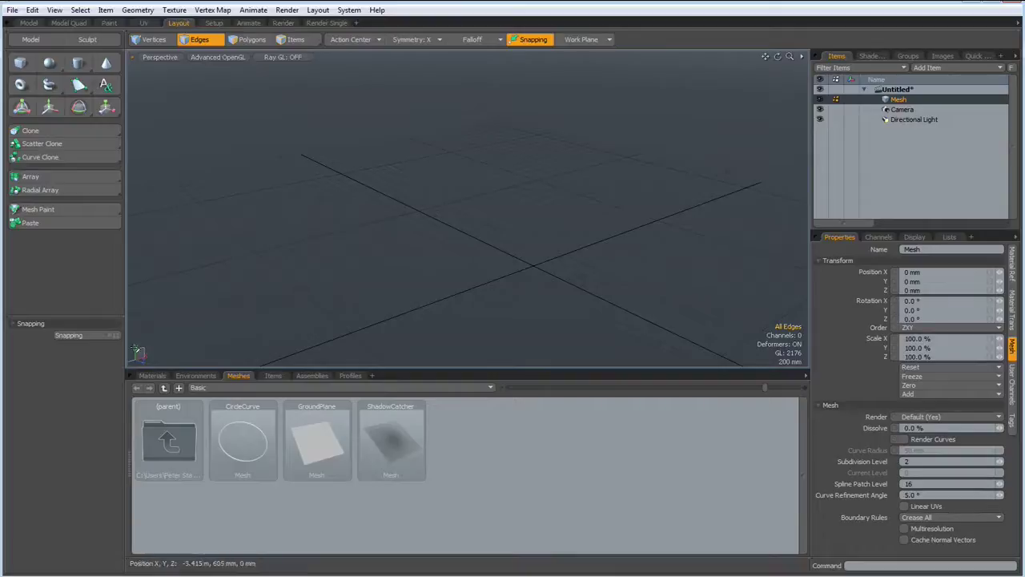
double_click(170, 438)
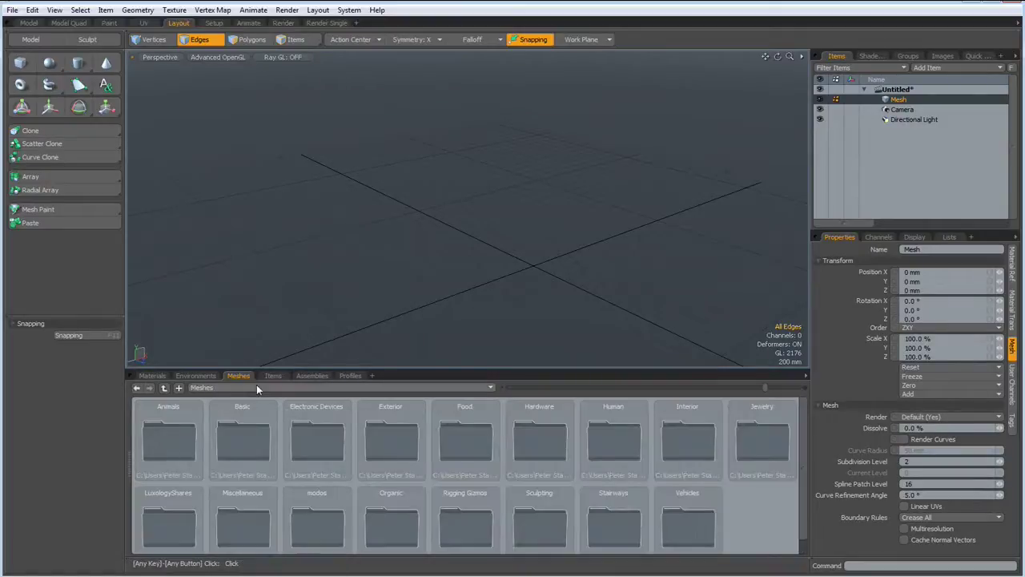
left_click(195, 376)
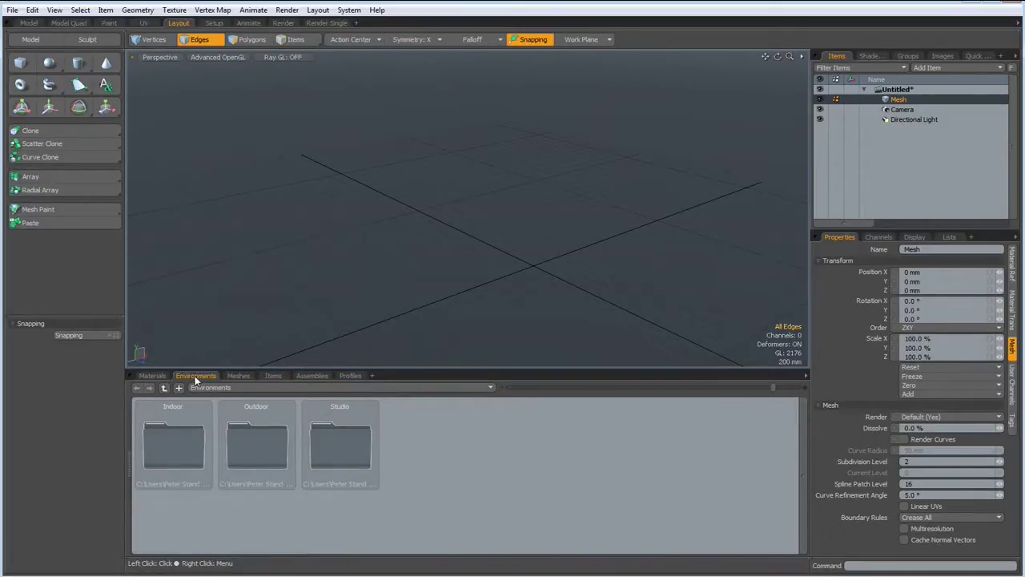
double_click(348, 446)
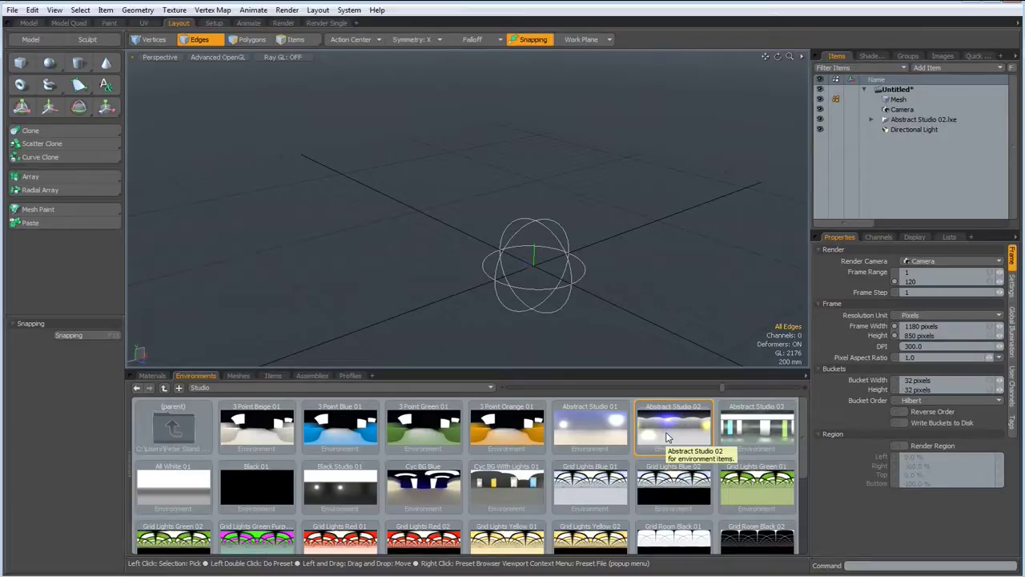
- Return to the render layout and render the current frame of the diamond
left_click(284, 24)
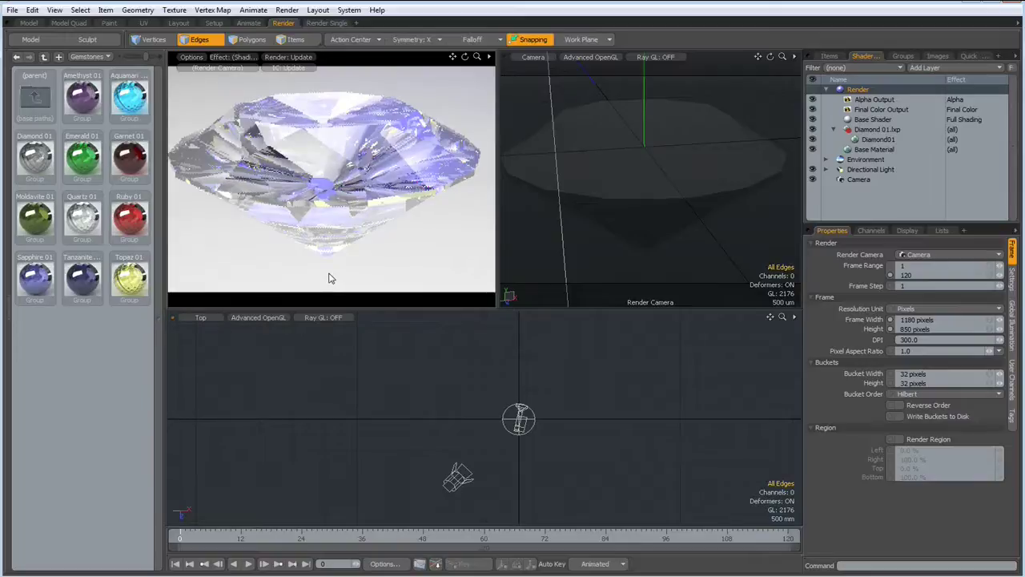
key("F9")
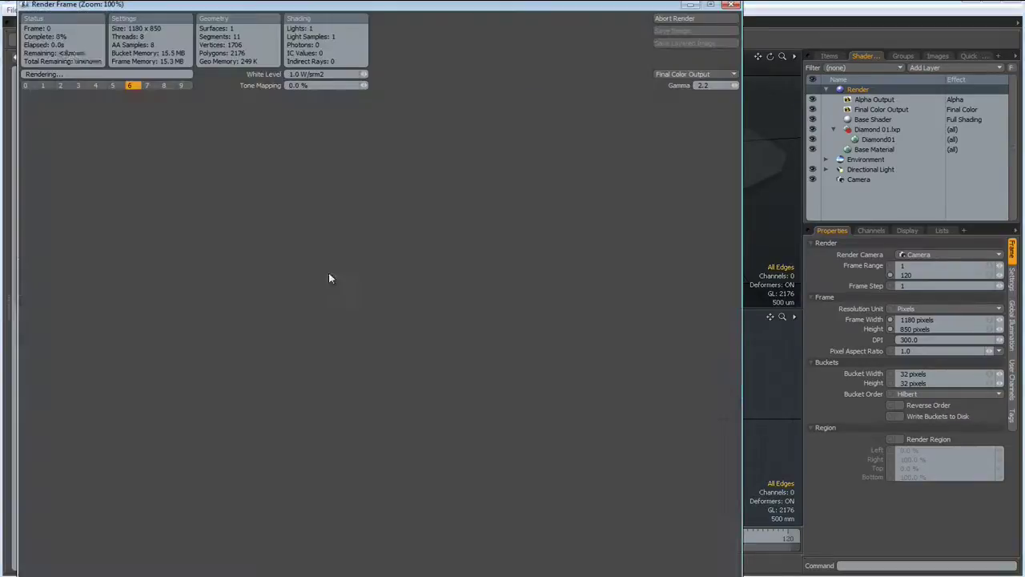